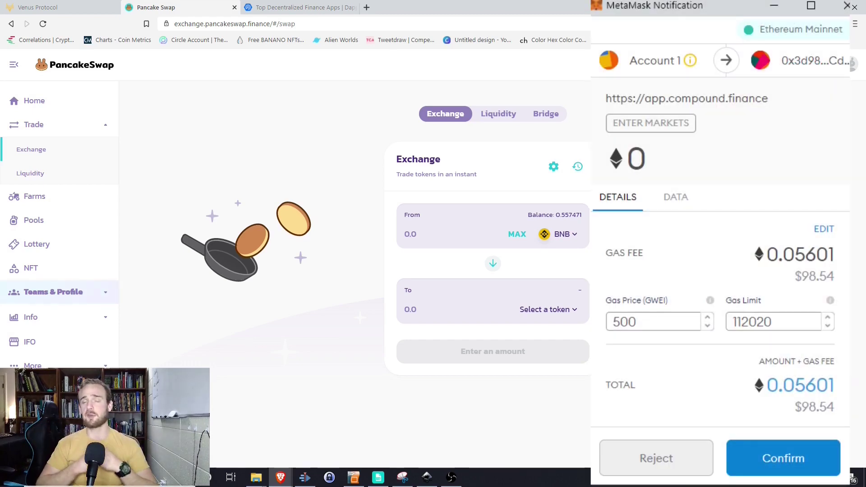
- Close the leftover MetaMask Notification window so the PancakeSwap Exchange page shows
{"action": "left_click", "coordinate": [844, 5]}
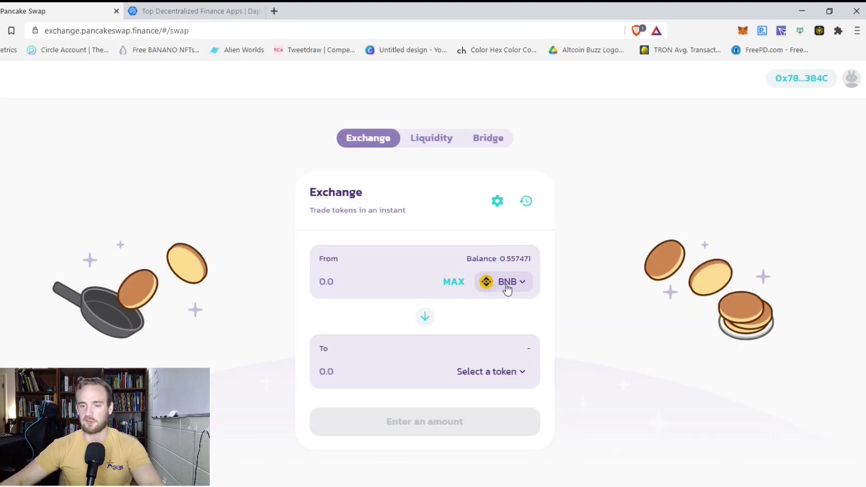
{"action": "left_click", "coordinate": [503, 368]}
{"action": "scroll", "coordinate": [300, 316], "scroll_direction": "down", "scroll_amount": 8}
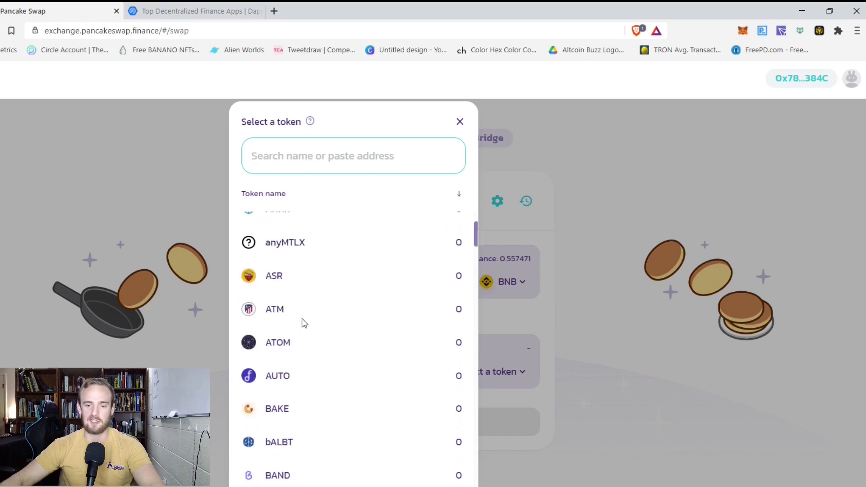
{"action": "left_click", "coordinate": [128, 174]}
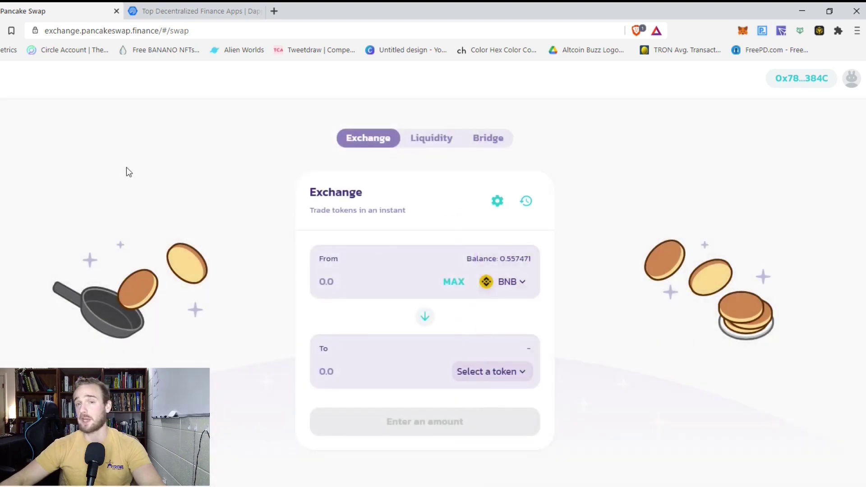
{"action": "left_click", "coordinate": [0, 11]}
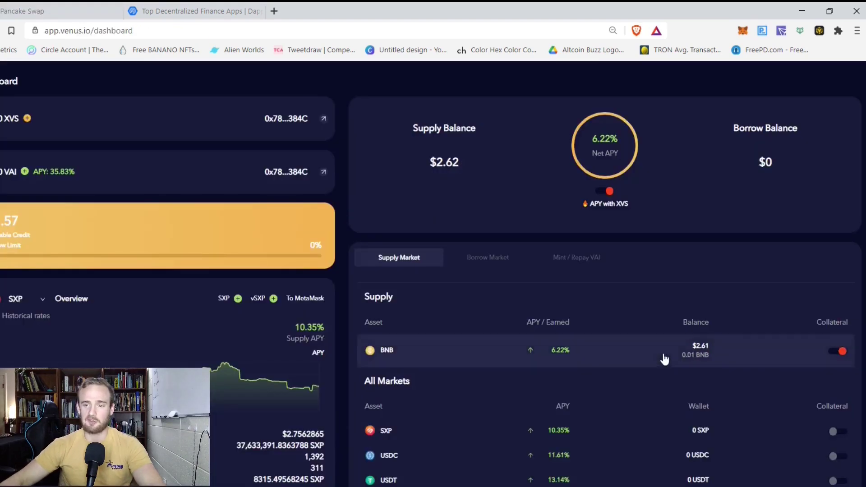
{"action": "scroll", "coordinate": [661, 357], "scroll_direction": "down", "scroll_amount": 1}
{"action": "scroll", "coordinate": [692, 296], "scroll_direction": "down", "scroll_amount": 4}
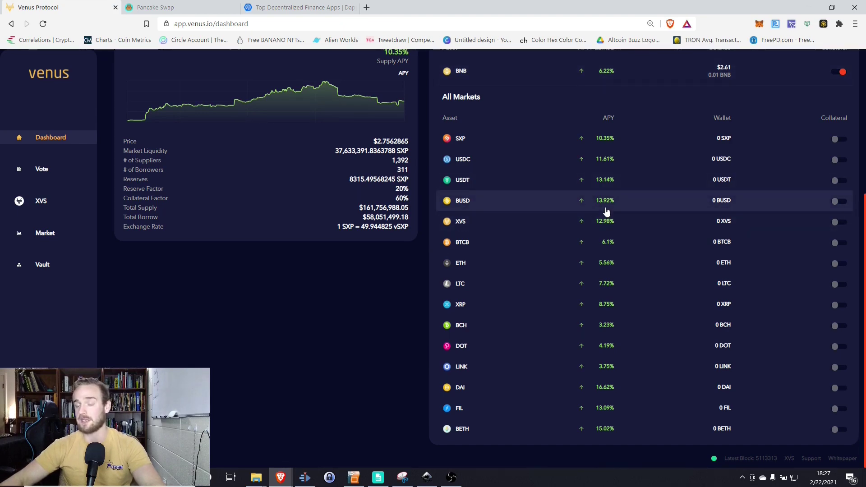
{"action": "scroll", "coordinate": [606, 212], "scroll_direction": "up", "scroll_amount": 5}
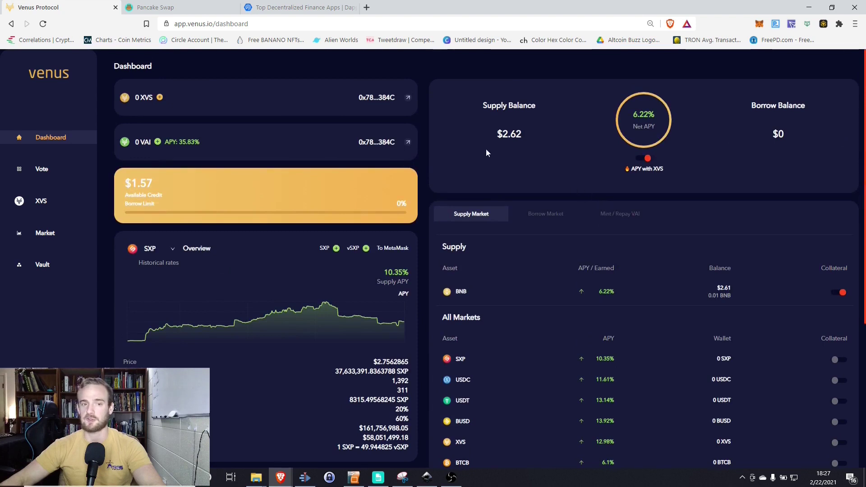
{"action": "left_click", "coordinate": [149, 7]}
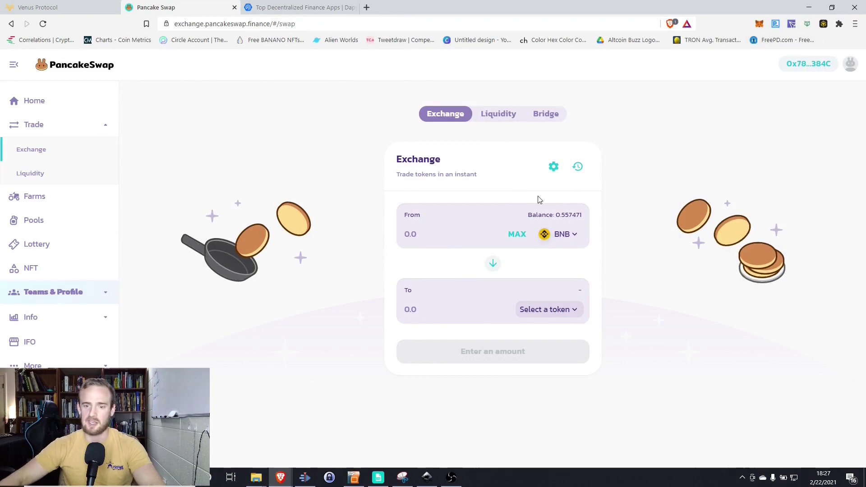
- Enter 0.05 BNB in the From field and pick BUSD as the To token
{"action": "left_click", "coordinate": [407, 235]}
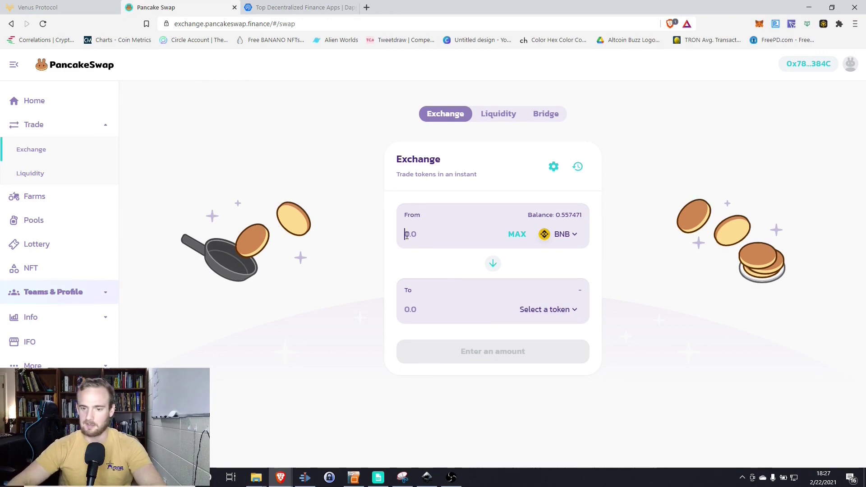
{"action": "type", "text": ".05"}
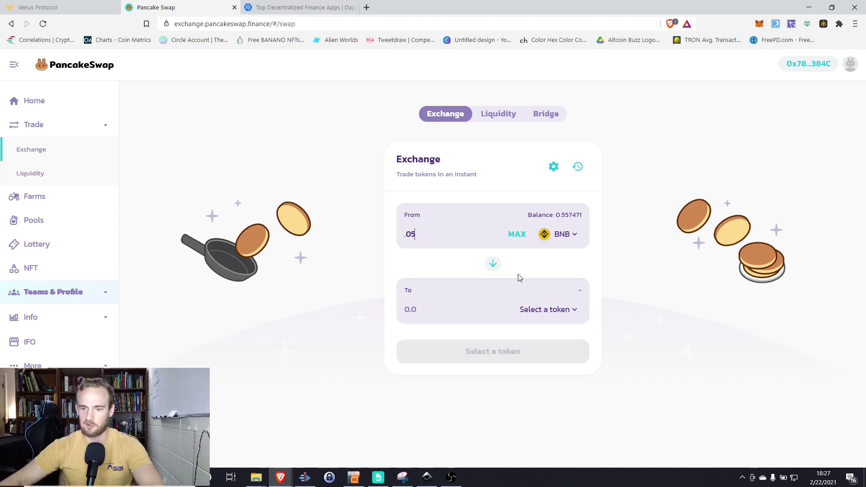
{"action": "left_click", "coordinate": [546, 309]}
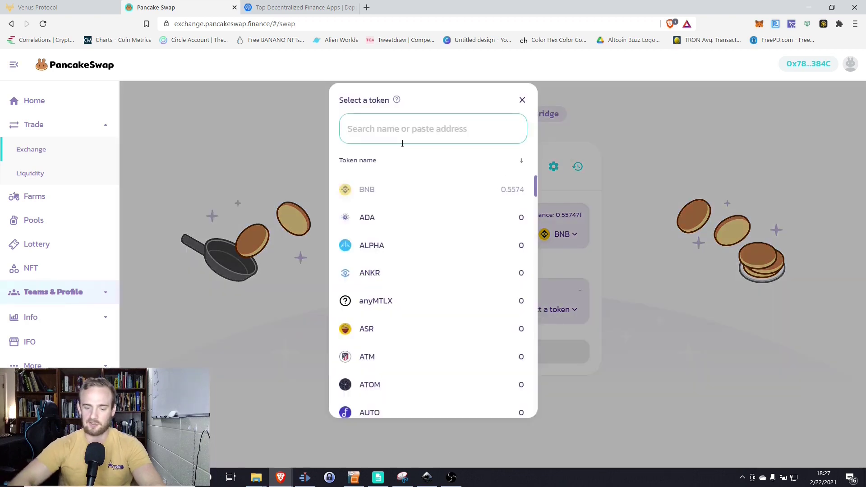
{"action": "type", "text": "bus"}
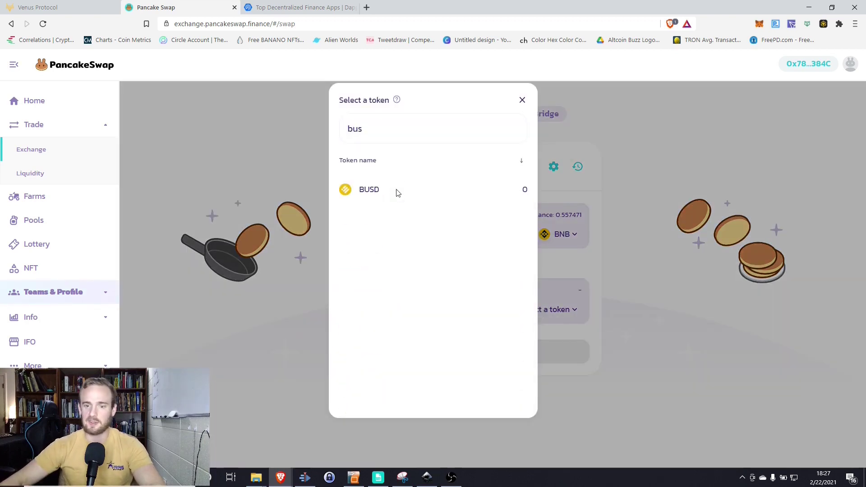
{"action": "left_click", "coordinate": [397, 190]}
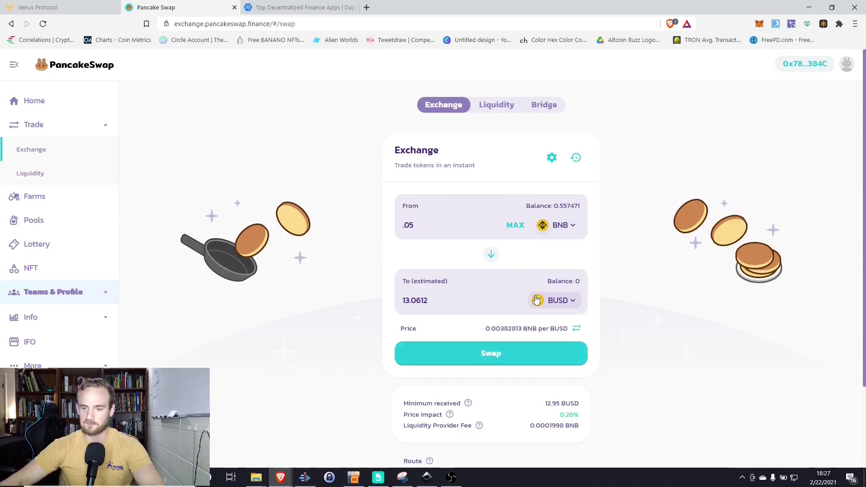
- Review the quote of about 13.07 BUSD and start the BNB-to-BUSD swap
{"action": "scroll", "coordinate": [519, 322], "scroll_direction": "down", "scroll_amount": 2}
{"action": "scroll", "coordinate": [519, 322], "scroll_direction": "up", "scroll_amount": 2}
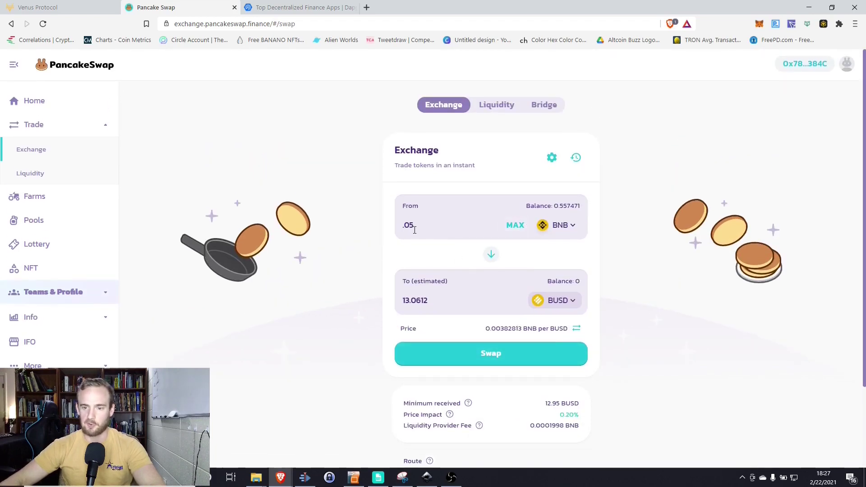
{"action": "scroll", "coordinate": [568, 232], "scroll_direction": "down", "scroll_amount": 3}
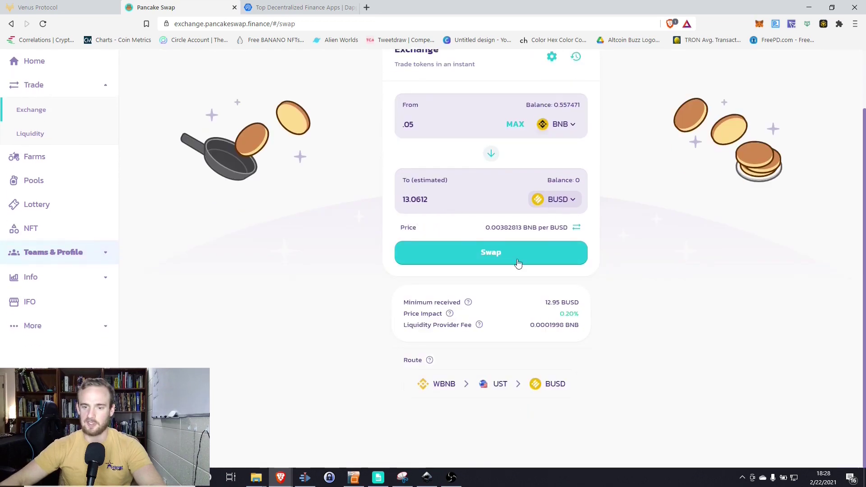
{"action": "mouse_move", "coordinate": [468, 307]}
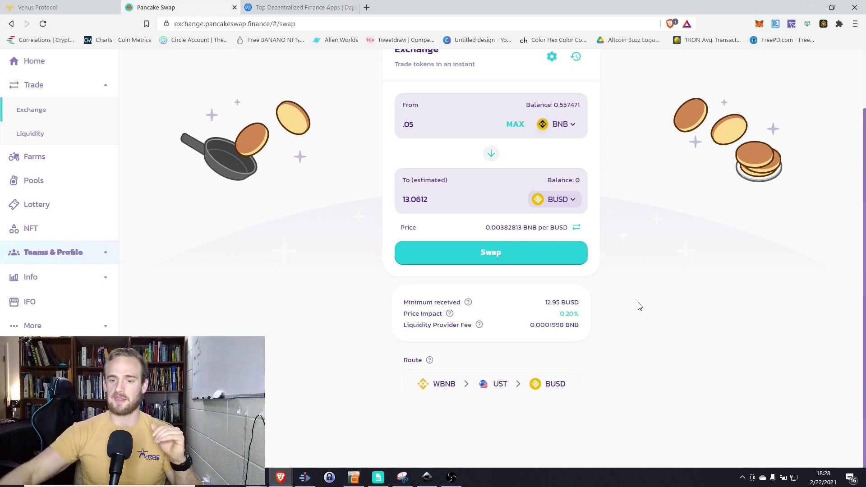
{"action": "scroll", "coordinate": [611, 303], "scroll_direction": "up", "scroll_amount": 2}
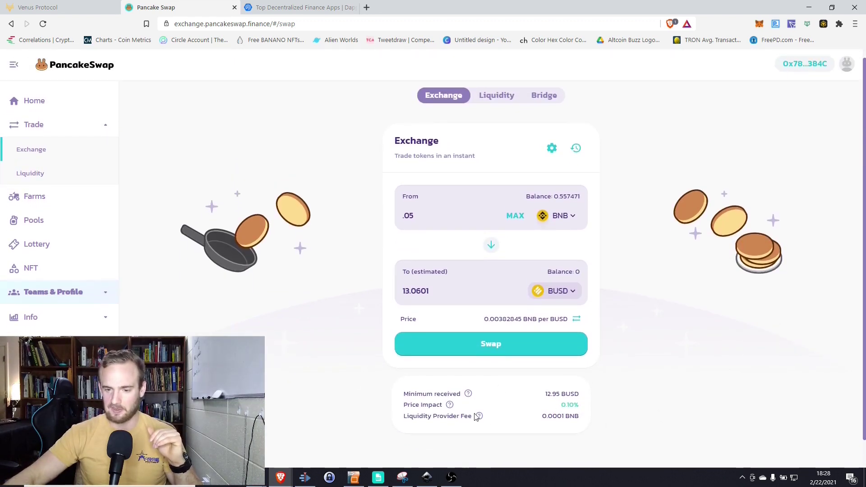
{"action": "mouse_move", "coordinate": [479, 416]}
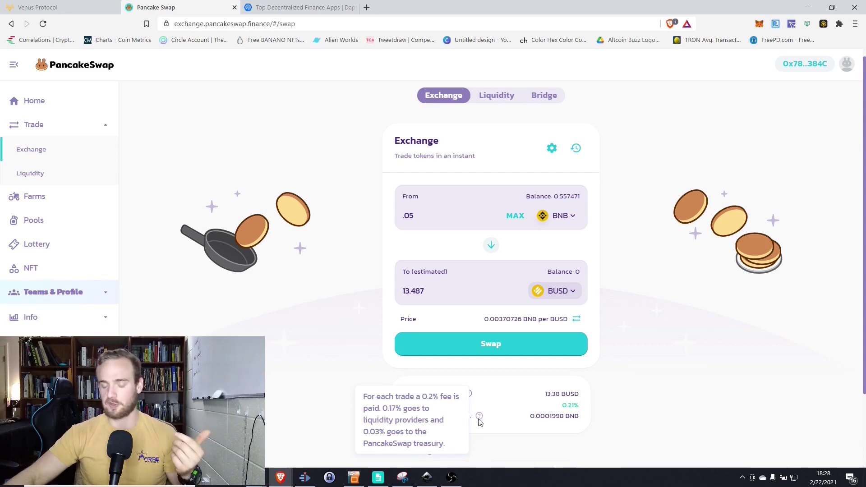
{"action": "left_click", "coordinate": [482, 350]}
- Confirm the 0.05 BNB swap in PancakeSwap and MetaMask, then view it on BscScan
{"action": "left_click", "coordinate": [434, 350]}
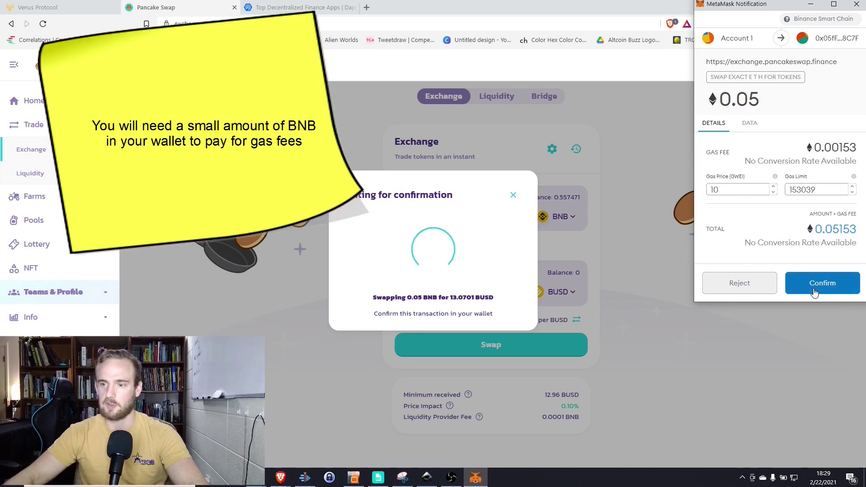
{"action": "left_click", "coordinate": [815, 293]}
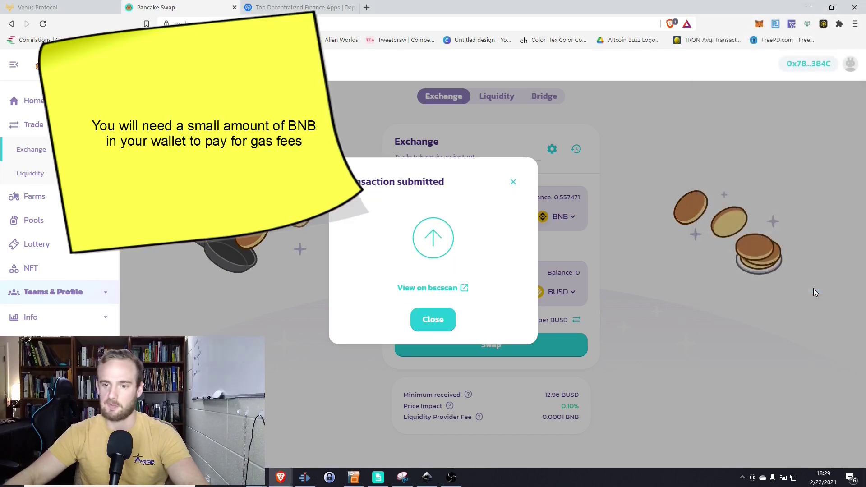
{"action": "left_click", "coordinate": [431, 290]}
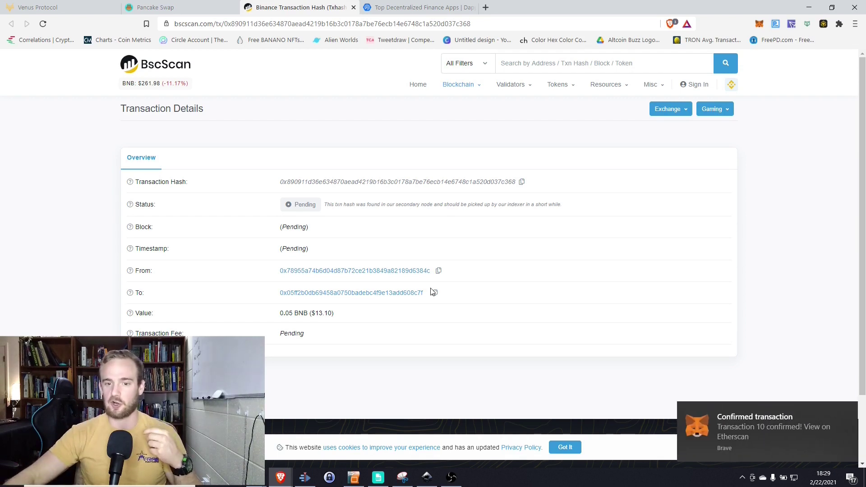
- Reload the BscScan transaction page until it shows Success, then return to PancakeSwap
{"action": "left_click", "coordinate": [326, 24]}
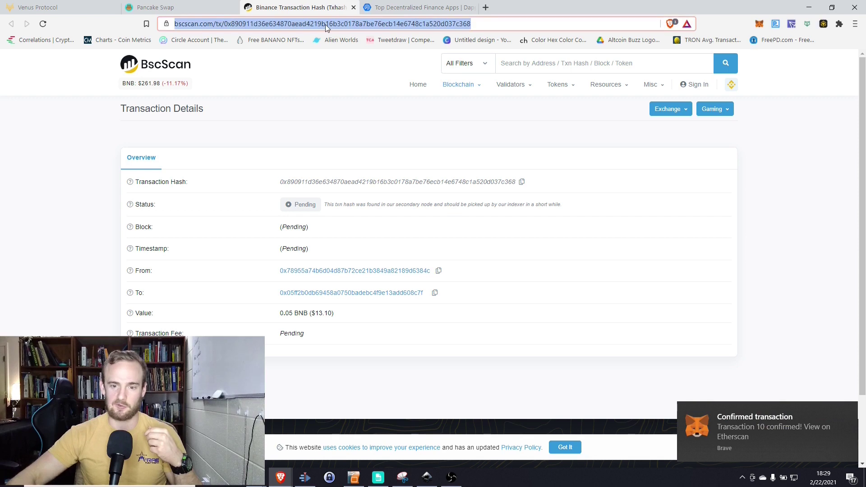
{"action": "key", "text": "Return"}
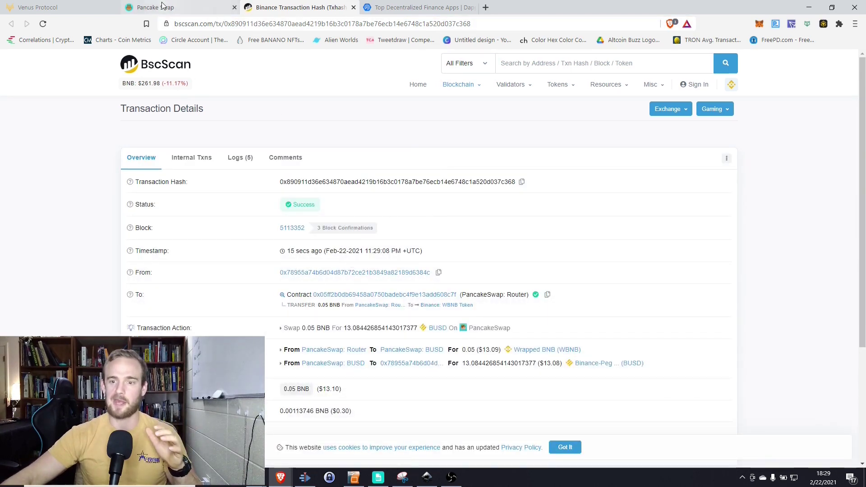
{"action": "left_click", "coordinate": [199, 8]}
- Dismiss the Transaction submitted notice and go to MetaMask's Add Token screen
{"action": "left_click", "coordinate": [433, 320]}
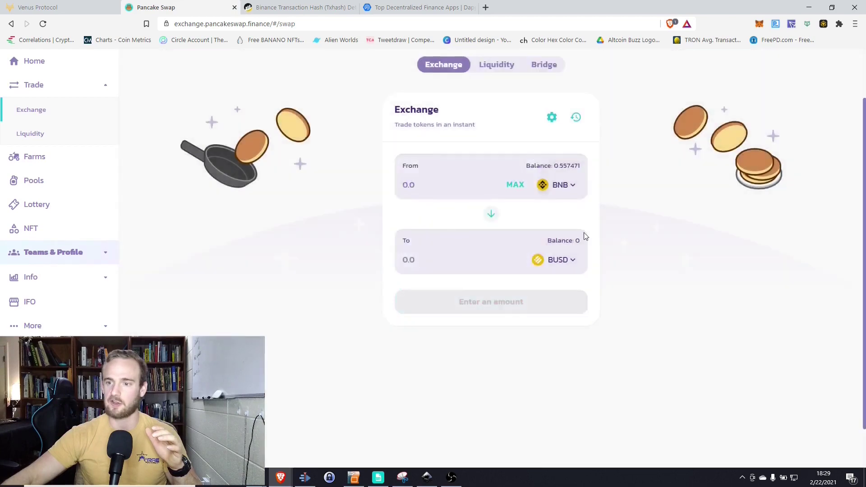
{"action": "left_click", "coordinate": [759, 25]}
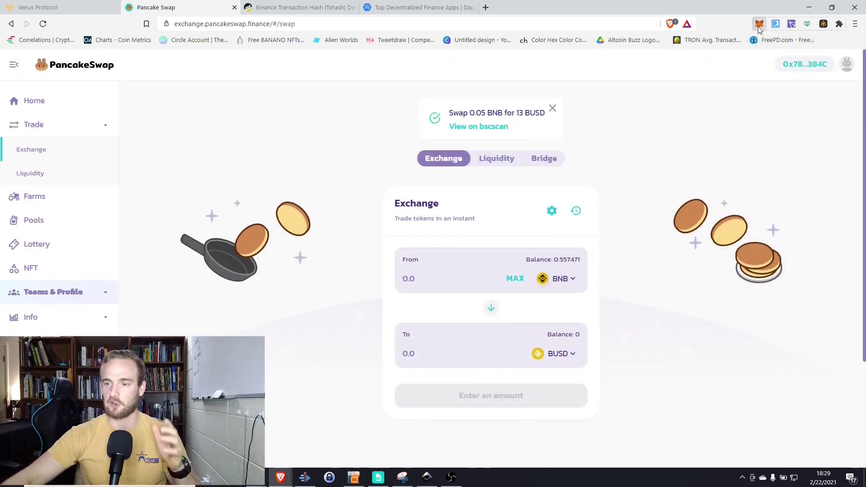
{"action": "scroll", "coordinate": [707, 223], "scroll_direction": "down", "scroll_amount": 3}
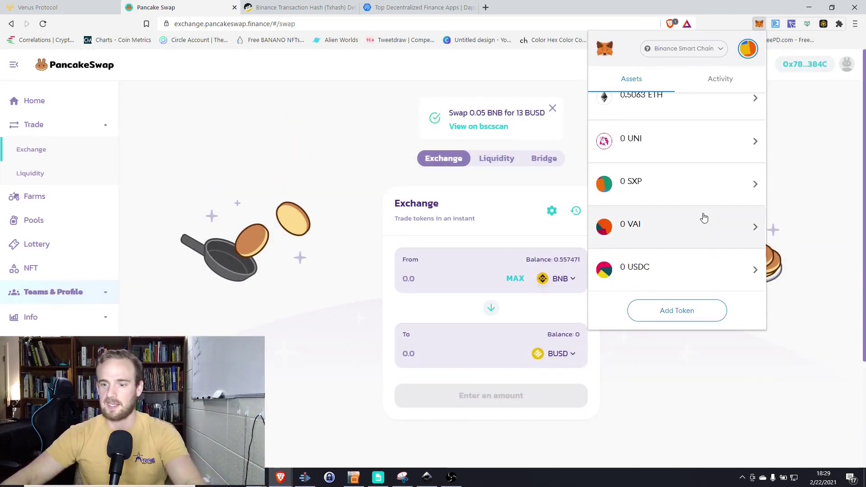
{"action": "left_click", "coordinate": [694, 316]}
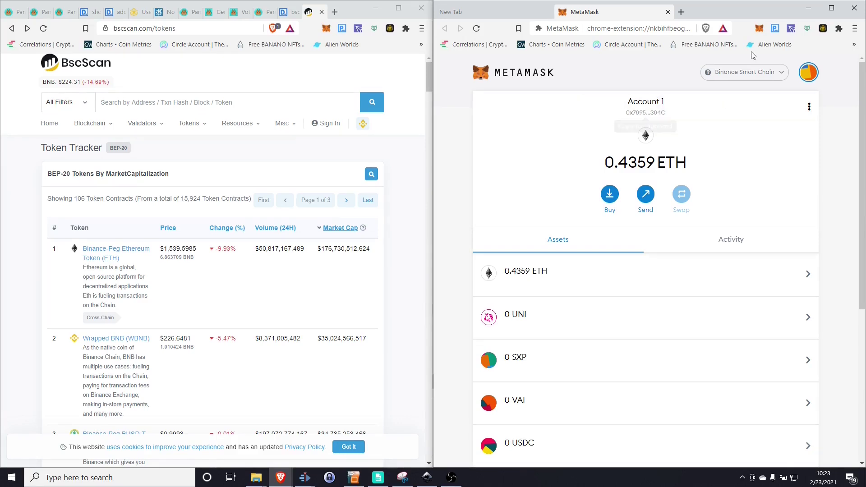
- Switch MetaMask's Add Token screen to the Custom Token form
{"action": "scroll", "coordinate": [637, 224], "scroll_direction": "down", "scroll_amount": 3}
{"action": "scroll", "coordinate": [638, 226], "scroll_direction": "up", "scroll_amount": 3}
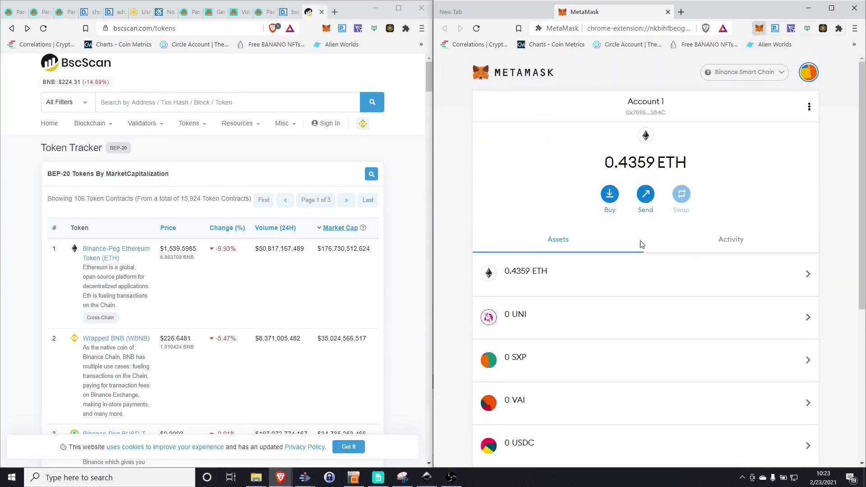
{"action": "scroll", "coordinate": [811, 258], "scroll_direction": "down", "scroll_amount": 5}
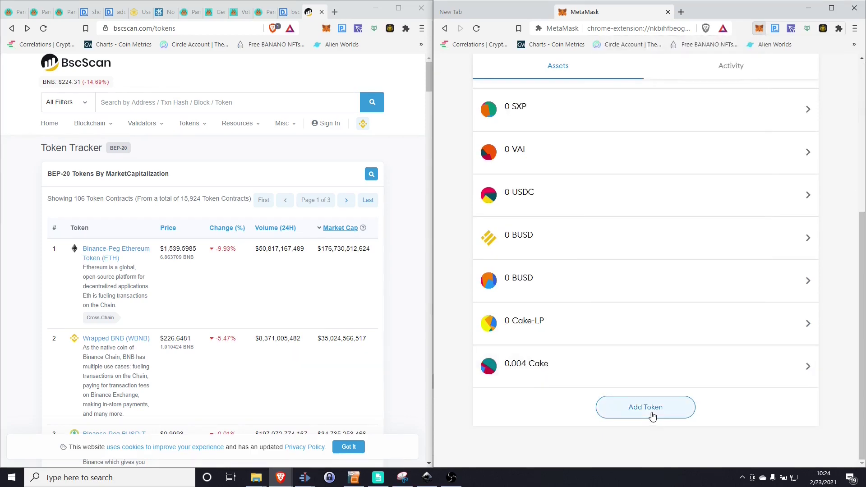
{"action": "left_click", "coordinate": [652, 416]}
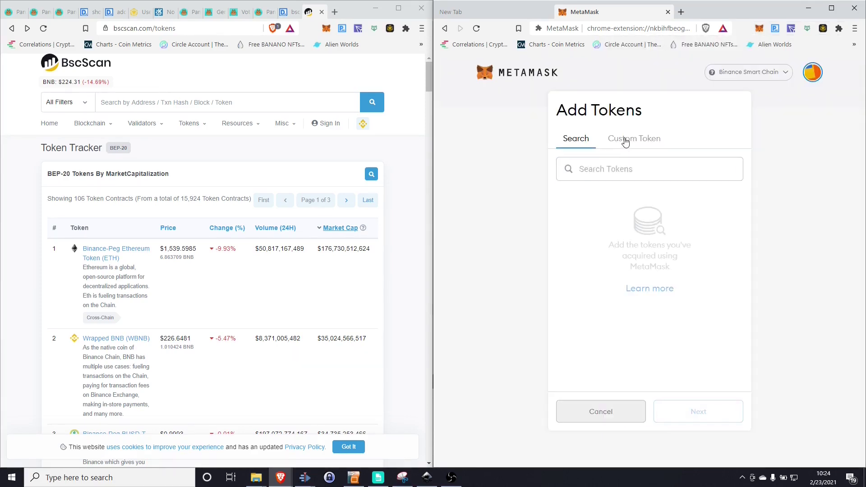
{"action": "left_click", "coordinate": [626, 139]}
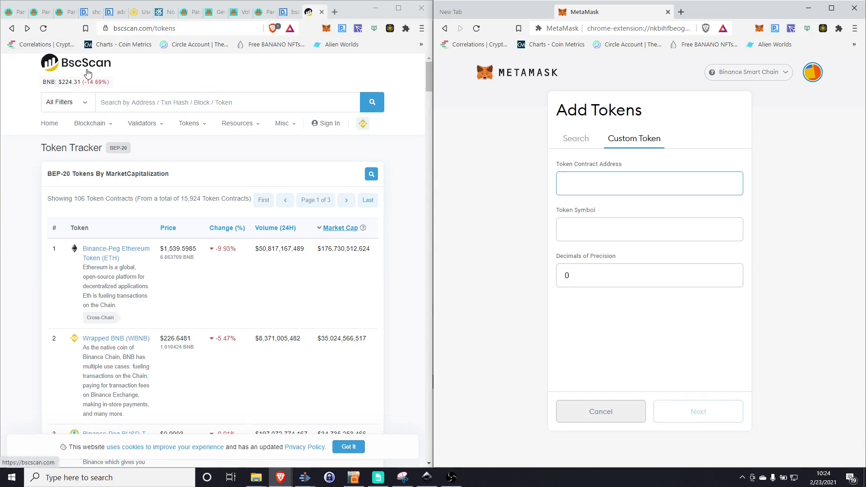
- Open the Binance-Peg Dai token page on BscScan and copy its contract address
{"action": "mouse_move", "coordinate": [190, 125]}
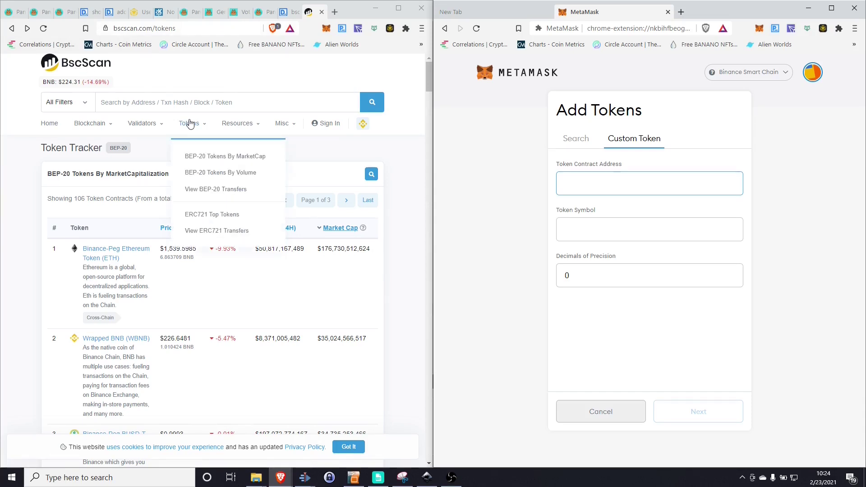
{"action": "scroll", "coordinate": [181, 243], "scroll_direction": "down", "scroll_amount": 3}
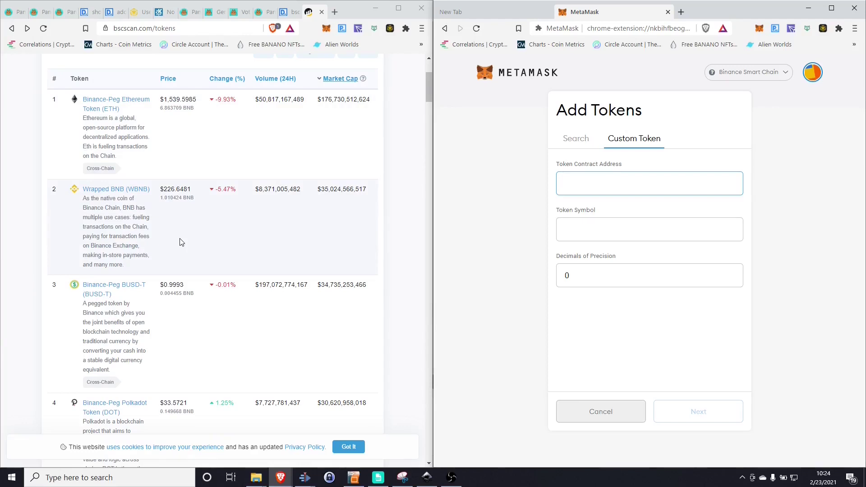
{"action": "scroll", "coordinate": [181, 243], "scroll_direction": "down", "scroll_amount": 20}
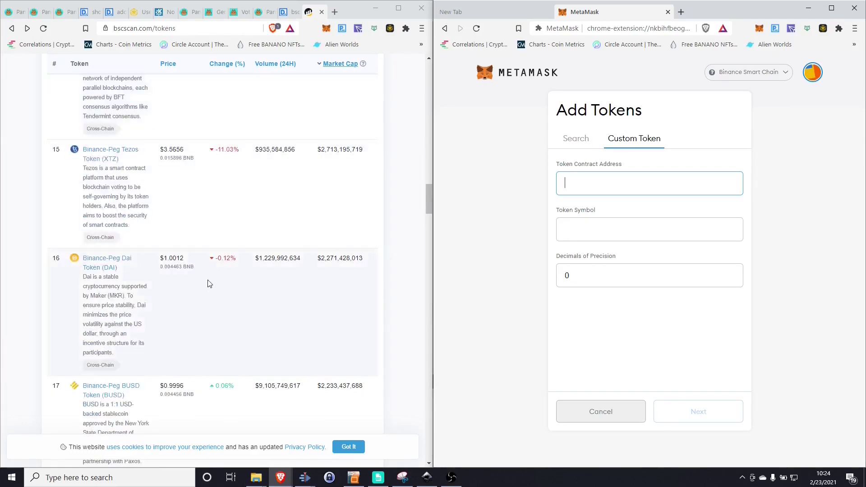
{"action": "left_click", "coordinate": [108, 262]}
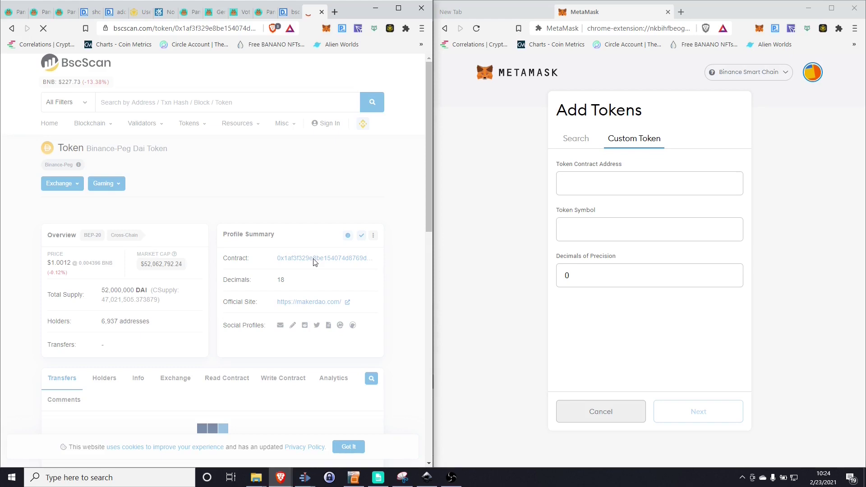
{"action": "left_click", "coordinate": [378, 258]}
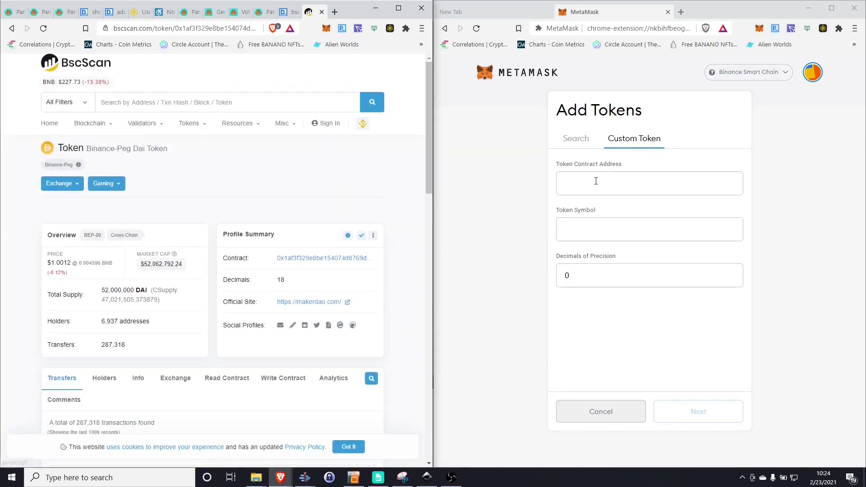
- Paste the Dai contract address into MetaMask and add the DAI token
{"action": "left_click", "coordinate": [596, 181]}
{"action": "key", "text": "ctrl+v"}
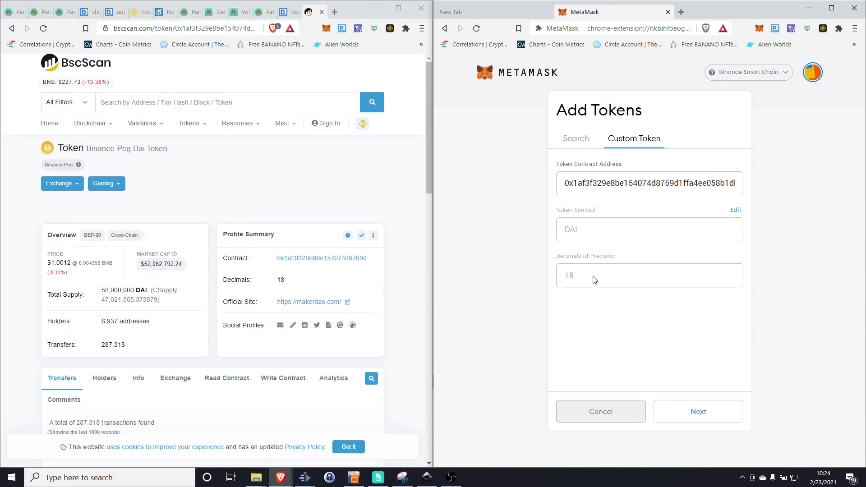
{"action": "left_click", "coordinate": [701, 417]}
{"action": "left_click", "coordinate": [700, 416]}
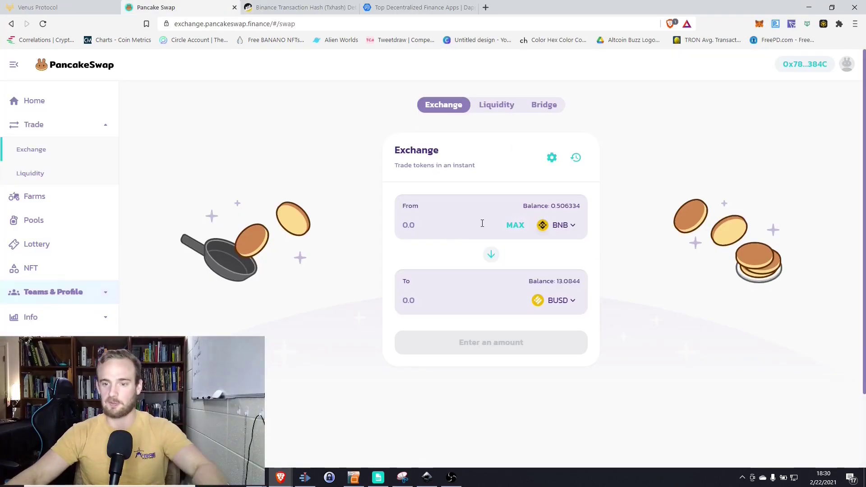
- Search 'busd' in the From token list and choose BUSD, making BNB the To token
{"action": "left_click", "coordinate": [560, 226]}
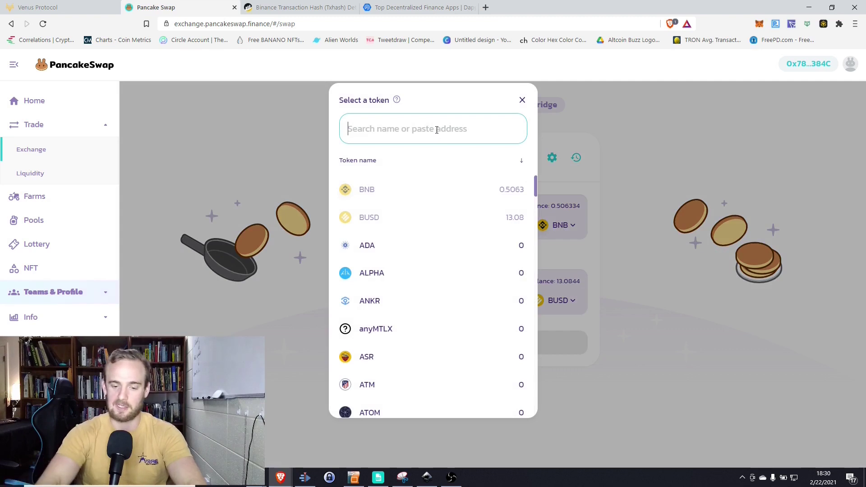
{"action": "type", "text": "busd"}
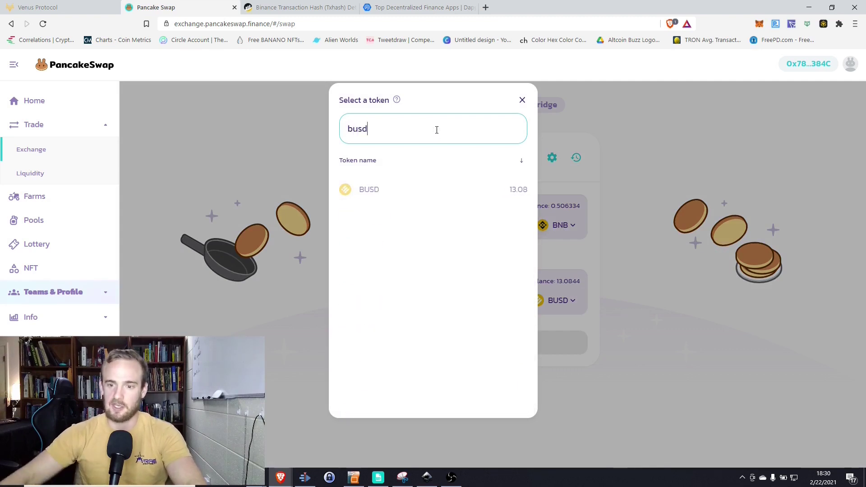
{"action": "left_click", "coordinate": [394, 193]}
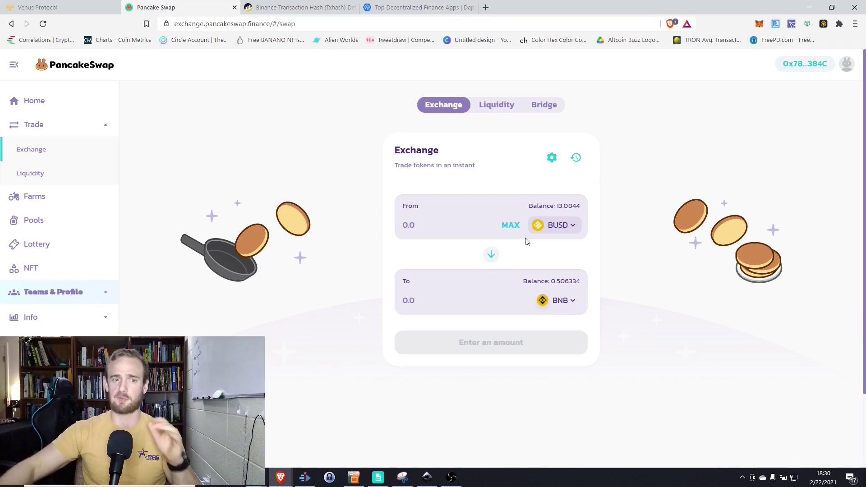
{"action": "left_click", "coordinate": [50, 10]}
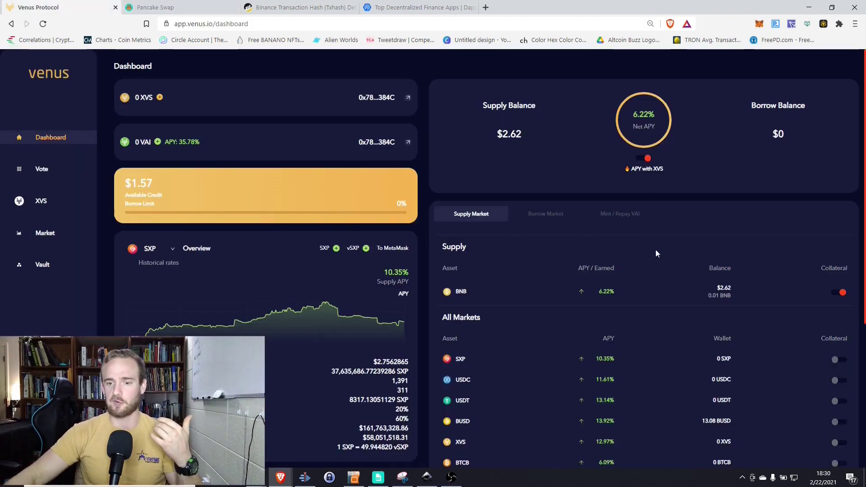
{"action": "scroll", "coordinate": [555, 302], "scroll_direction": "down", "scroll_amount": 1}
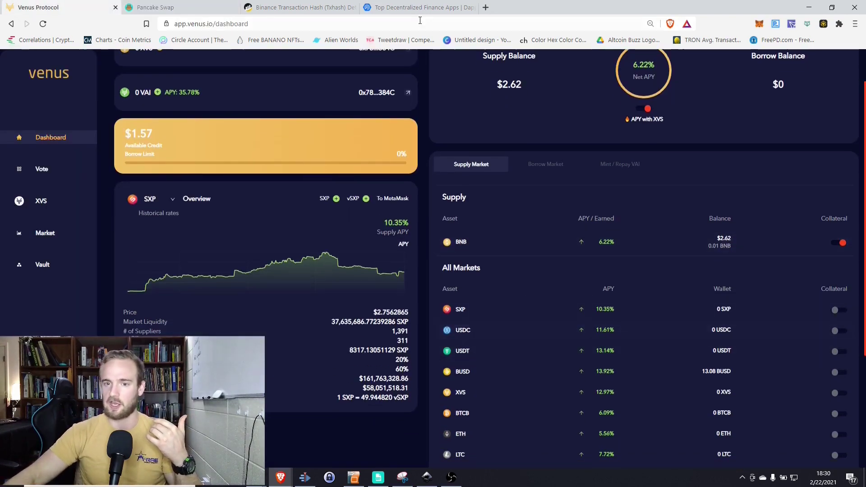
{"action": "key", "text": "ctrl+l"}
{"action": "key", "text": "Return"}
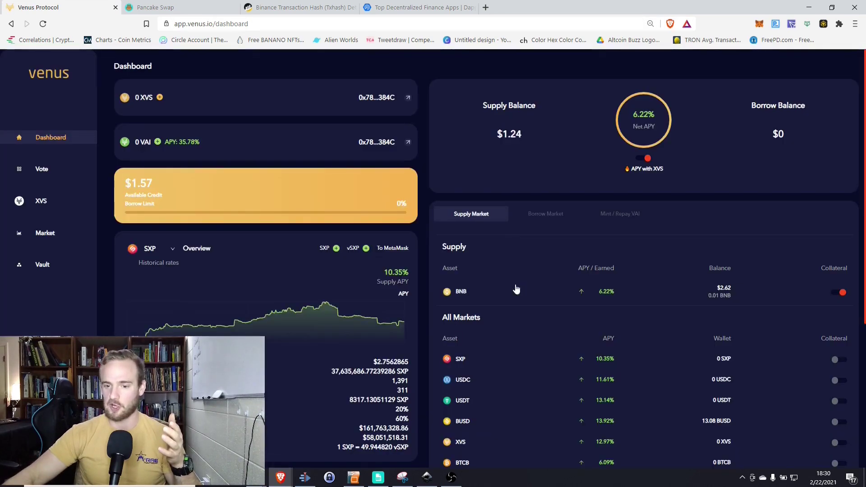
{"action": "scroll", "coordinate": [514, 329], "scroll_direction": "down", "scroll_amount": 2}
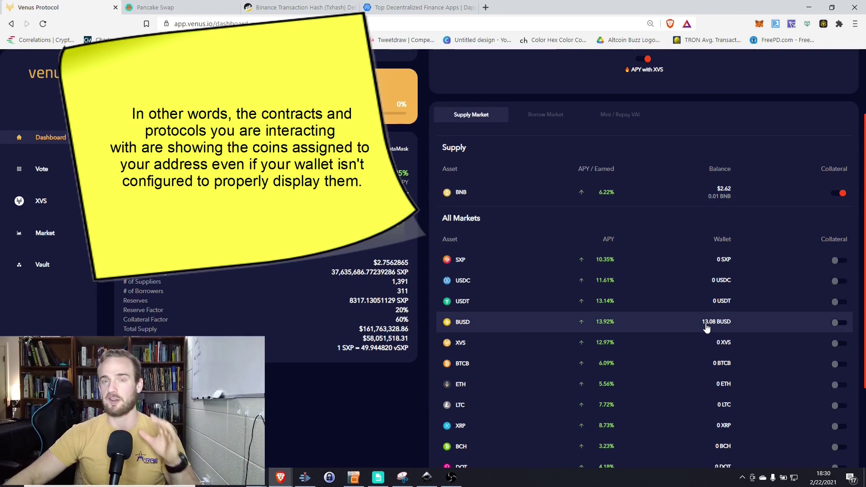
{"action": "left_click", "coordinate": [188, 3]}
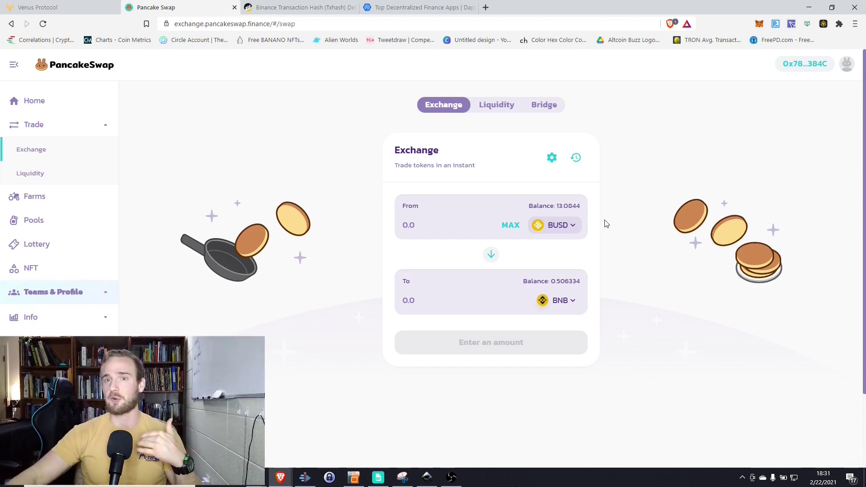
- Open the Add Liquidity form and scroll through the first token's list
{"action": "left_click", "coordinate": [504, 111]}
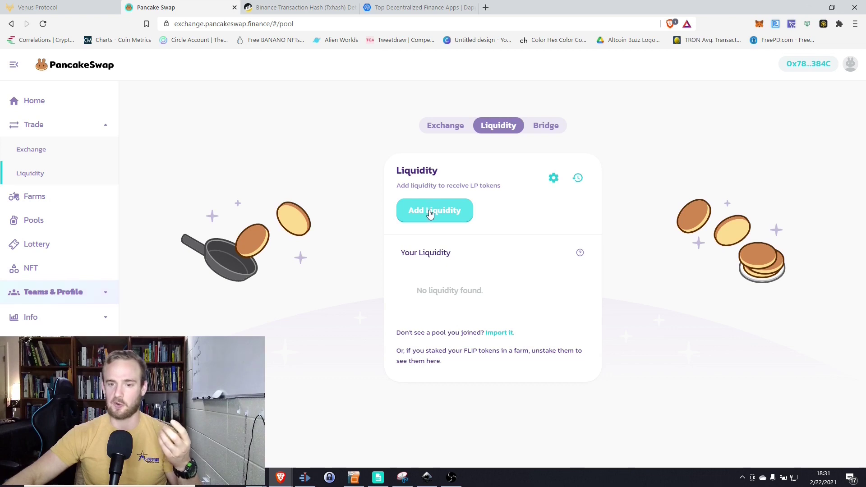
{"action": "left_click", "coordinate": [431, 213]}
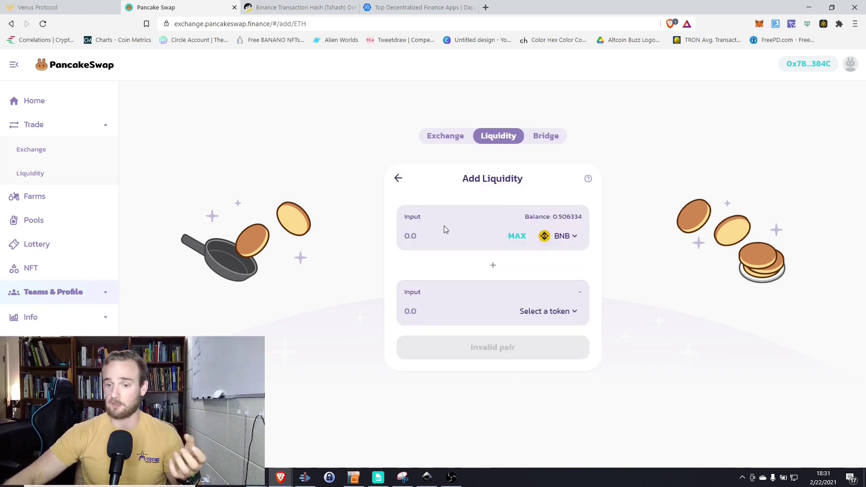
{"action": "left_click", "coordinate": [578, 237]}
{"action": "scroll", "coordinate": [390, 224], "scroll_direction": "down", "scroll_amount": 2}
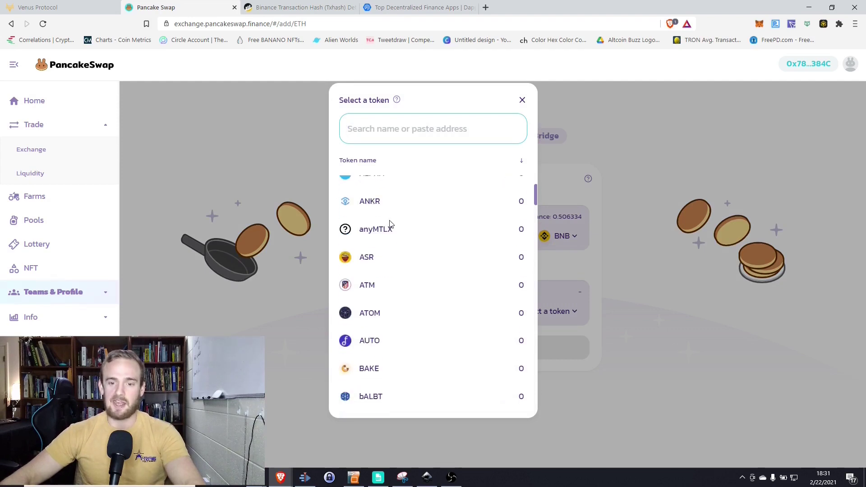
{"action": "scroll", "coordinate": [396, 276], "scroll_direction": "down", "scroll_amount": 2}
{"action": "scroll", "coordinate": [398, 277], "scroll_direction": "down", "scroll_amount": 1}
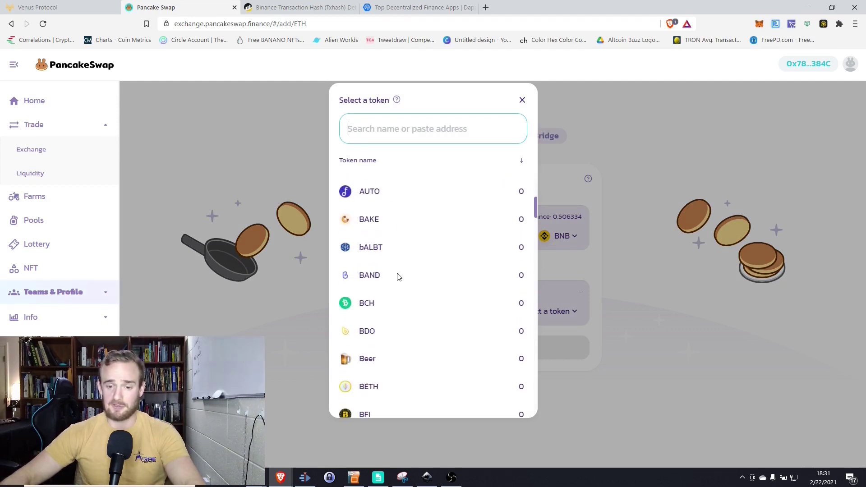
{"action": "scroll", "coordinate": [398, 275], "scroll_direction": "down", "scroll_amount": 2}
{"action": "scroll", "coordinate": [396, 307], "scroll_direction": "down", "scroll_amount": 2}
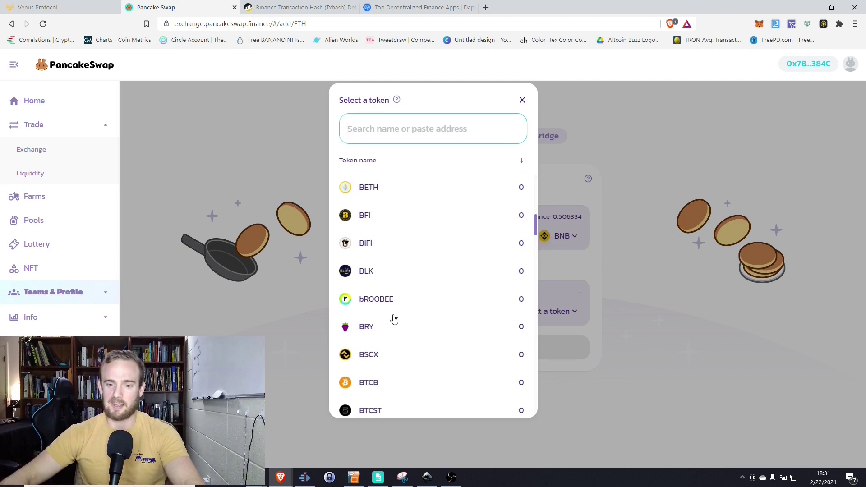
{"action": "scroll", "coordinate": [393, 325], "scroll_direction": "down", "scroll_amount": 2}
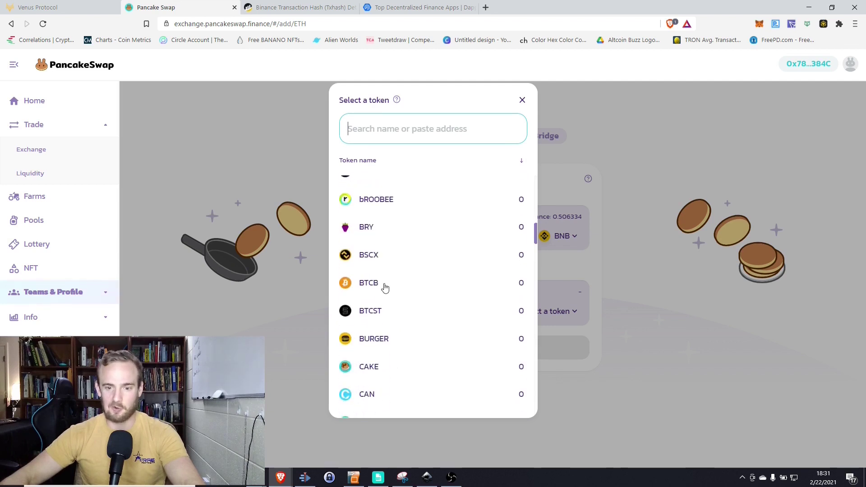
{"action": "scroll", "coordinate": [384, 307], "scroll_direction": "down", "scroll_amount": 2}
- Close the token list without choosing, select the first amount box, and reopen the selector
{"action": "left_click", "coordinate": [667, 303]}
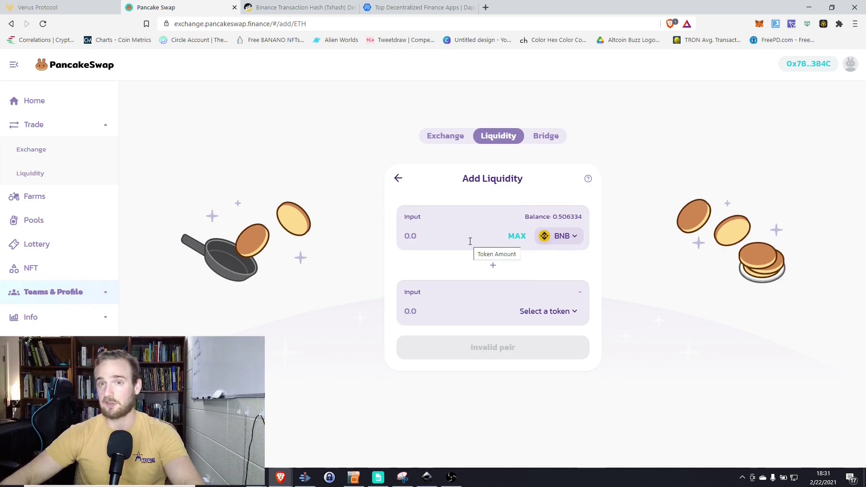
{"action": "left_click", "coordinate": [411, 236]}
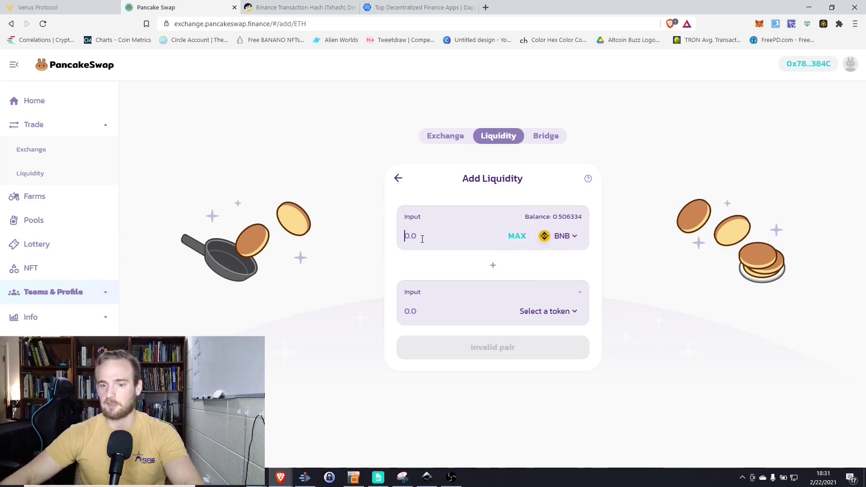
{"action": "left_click", "coordinate": [574, 236]}
- Choose BUSD as the first liquidity token and fill in the full 13.0844 balance
{"action": "type", "text": "usdc"}
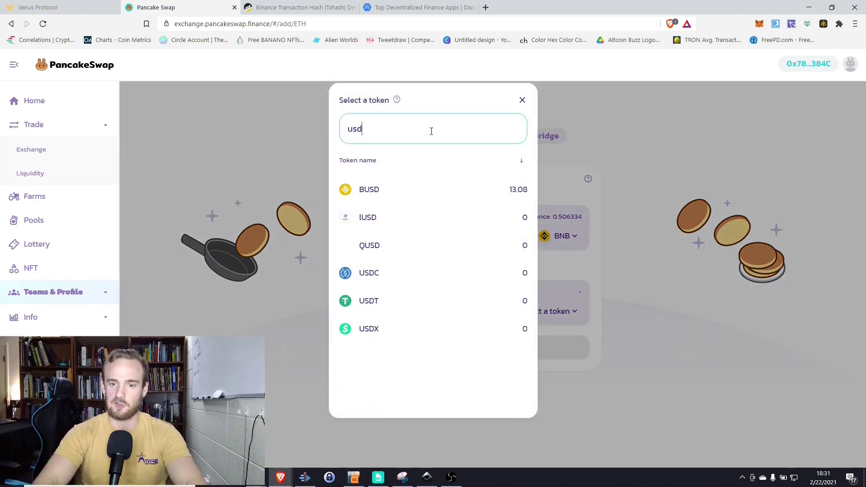
{"action": "key", "text": "BackSpace"}
{"action": "key", "text": "BackSpace"}
{"action": "key", "text": "BackSpace"}
{"action": "key", "text": "BackSpace"}
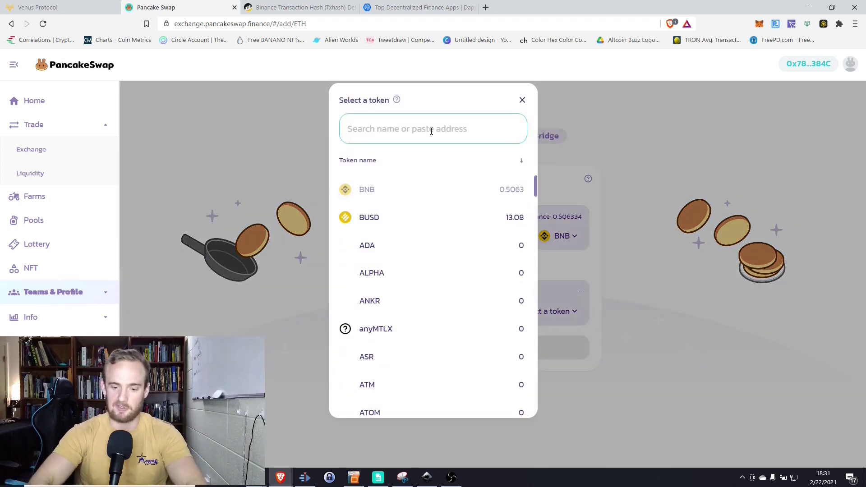
{"action": "type", "text": "busd"}
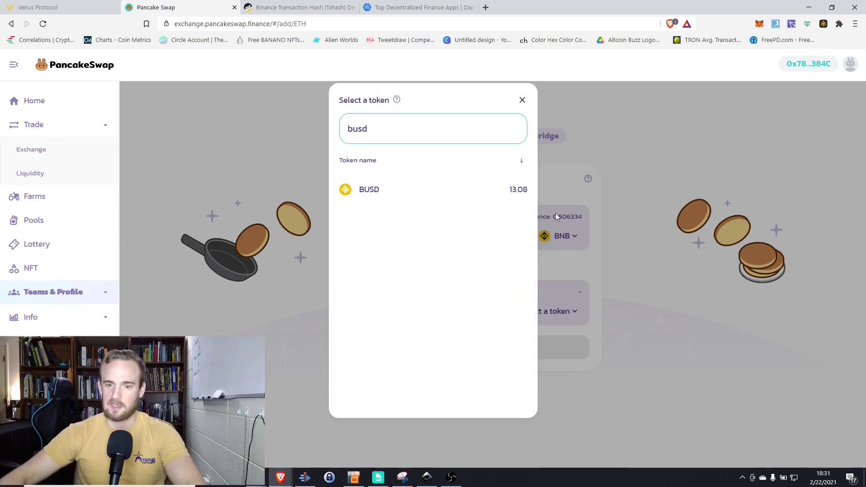
{"action": "left_click", "coordinate": [386, 193]}
{"action": "left_click", "coordinate": [513, 236]}
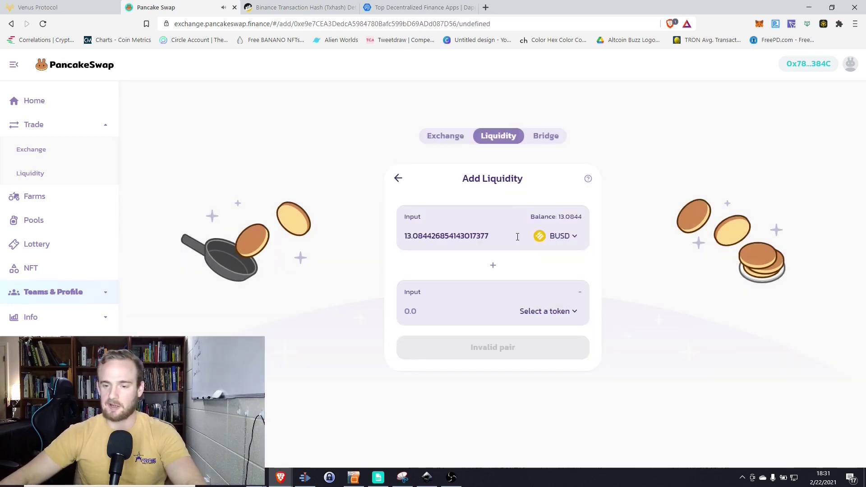
- Pair it with about 0.0496 BNB and request approval to spend BUSD
{"action": "left_click", "coordinate": [539, 313]}
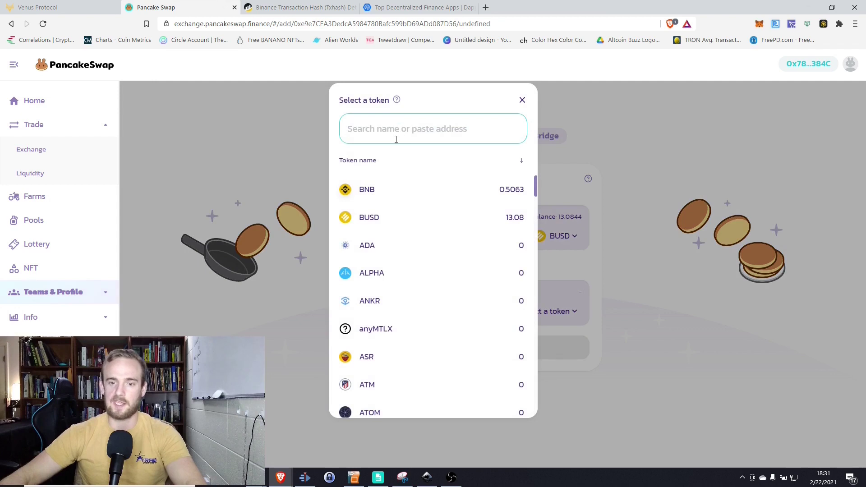
{"action": "left_click", "coordinate": [368, 190]}
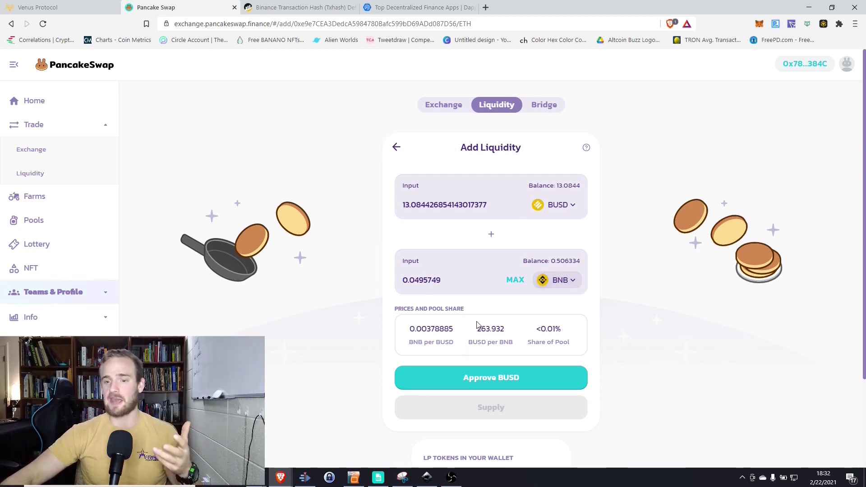
{"action": "left_click", "coordinate": [487, 384]}
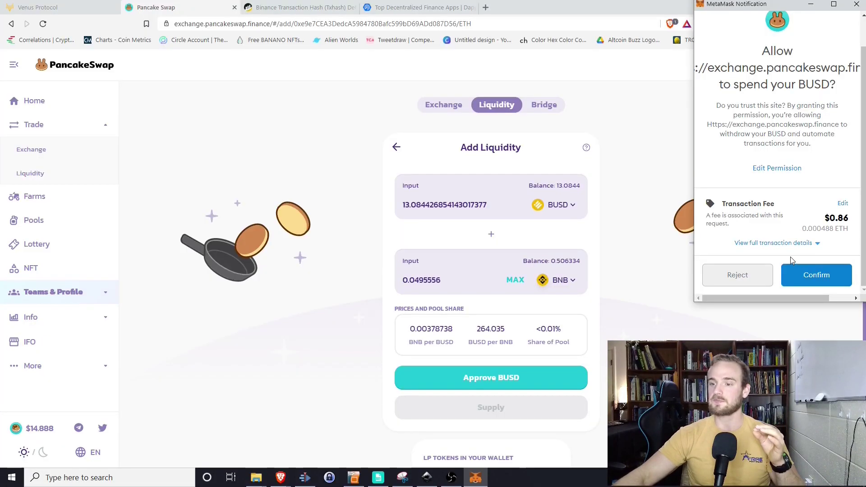
- Approve BUSD in MetaMask at the Slow gas fee and review the 0.743264 BUSD/BNB pool tokens
{"action": "left_click", "coordinate": [843, 204]}
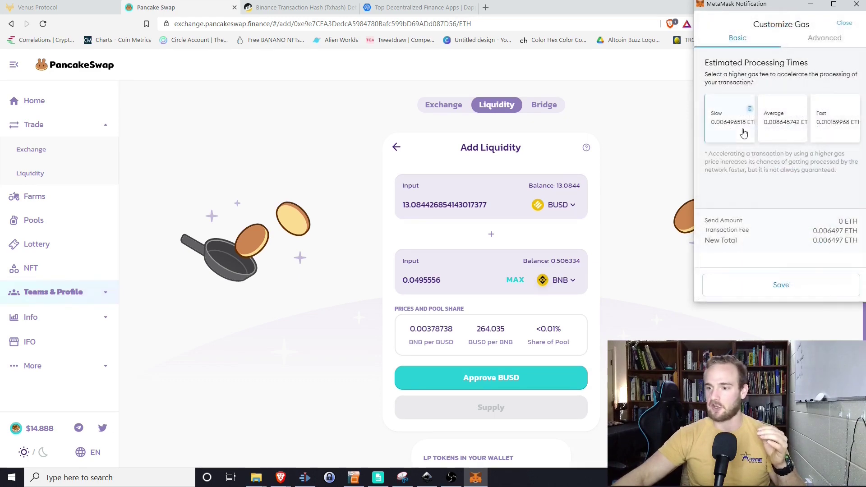
{"action": "left_click", "coordinate": [768, 288]}
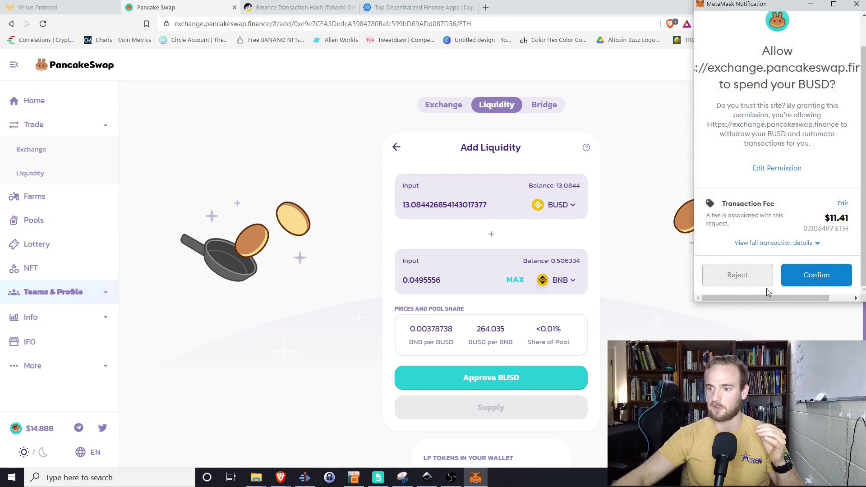
{"action": "left_click", "coordinate": [801, 279]}
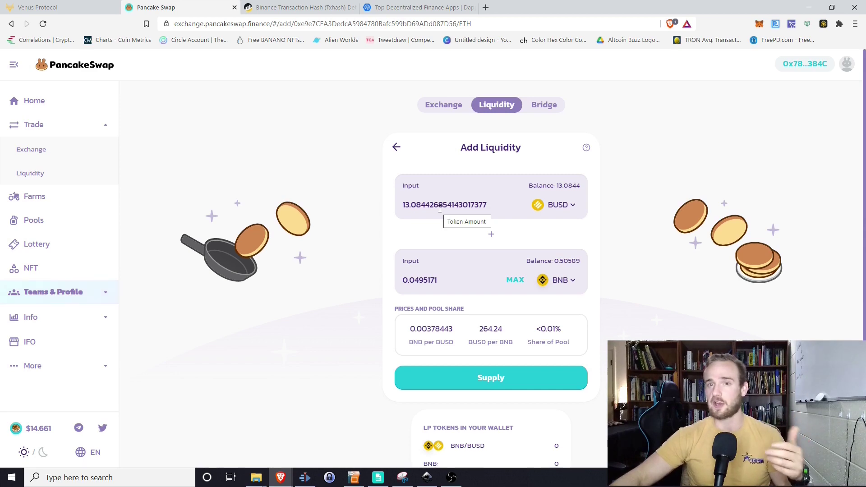
{"action": "left_click", "coordinate": [488, 378]}
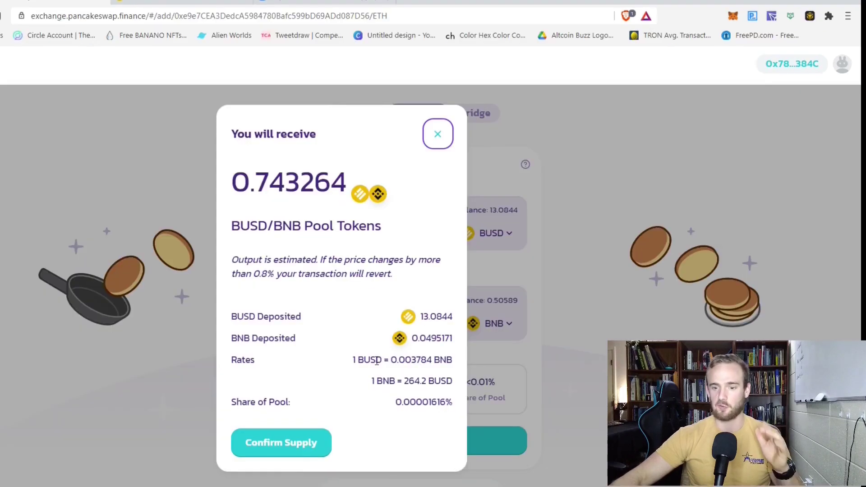
- Supply 13.0844 BUSD and 0.0495171 BNB to the BUSD/BNB pool, confirming in MetaMask
{"action": "left_click", "coordinate": [260, 453]}
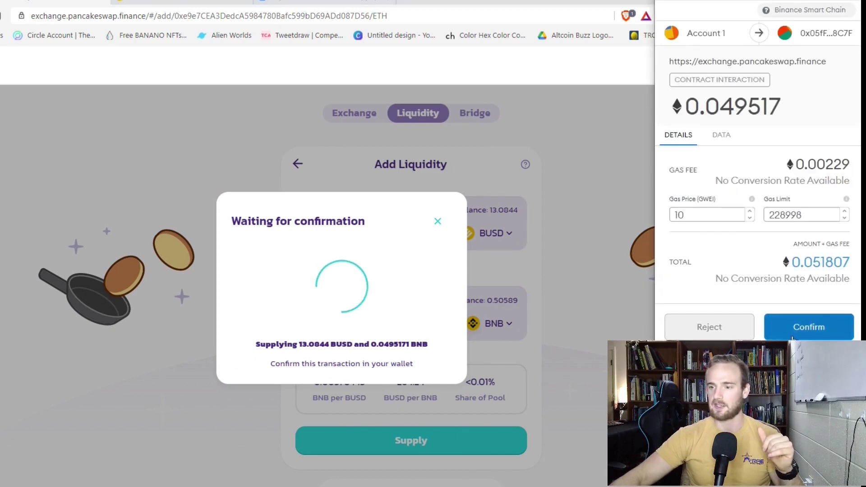
{"action": "left_click", "coordinate": [796, 336]}
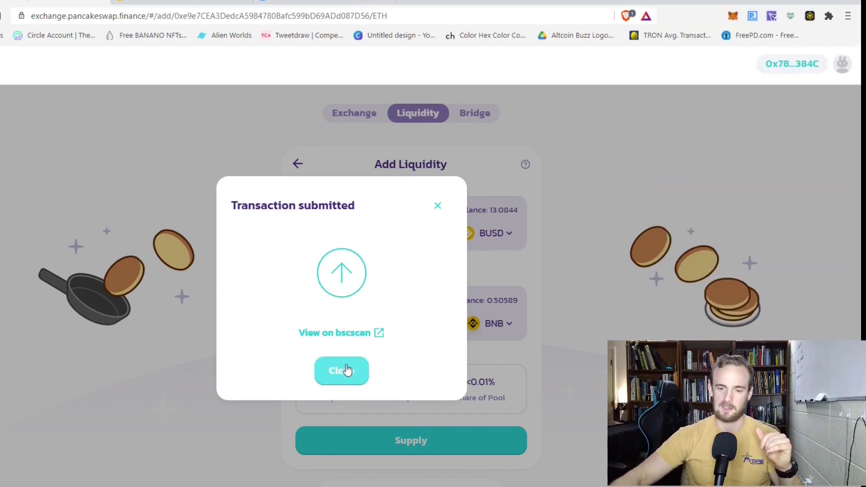
{"action": "left_click", "coordinate": [344, 369]}
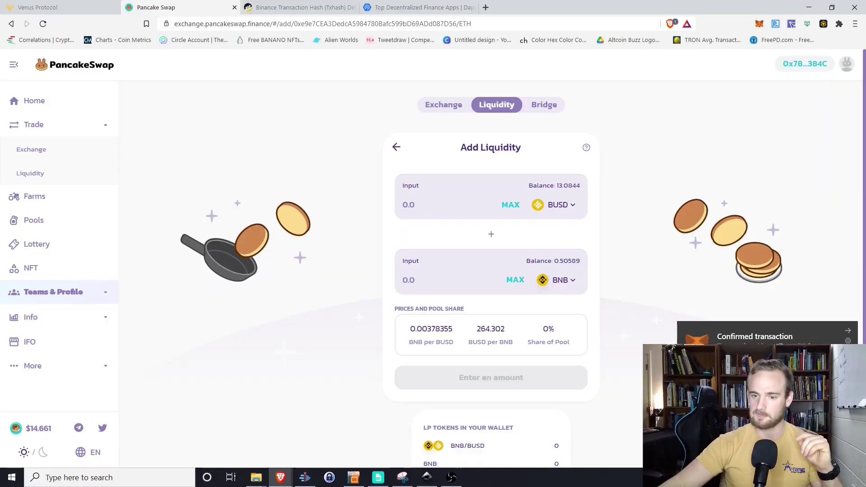
- Reload the Add Liquidity page and check the 0.7431 BNB/BUSD LP tokens now held
{"action": "left_click", "coordinate": [515, 24]}
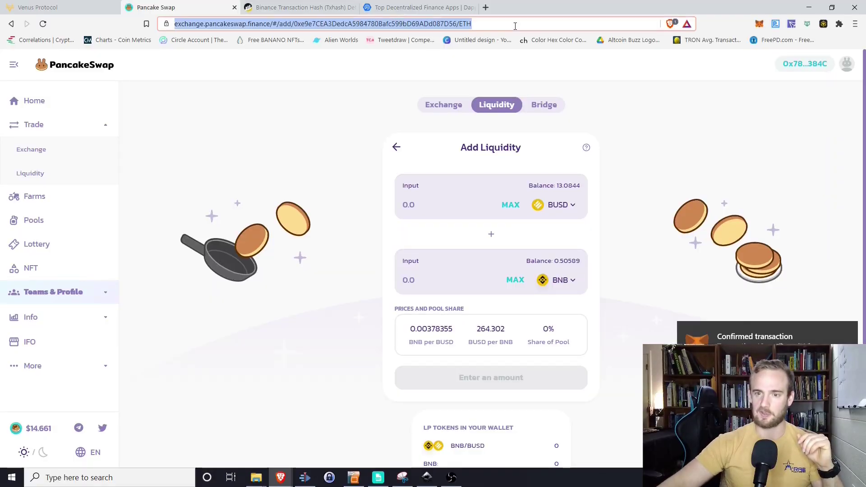
{"action": "key", "text": "Return"}
{"action": "scroll", "coordinate": [623, 249], "scroll_direction": "down", "scroll_amount": 2}
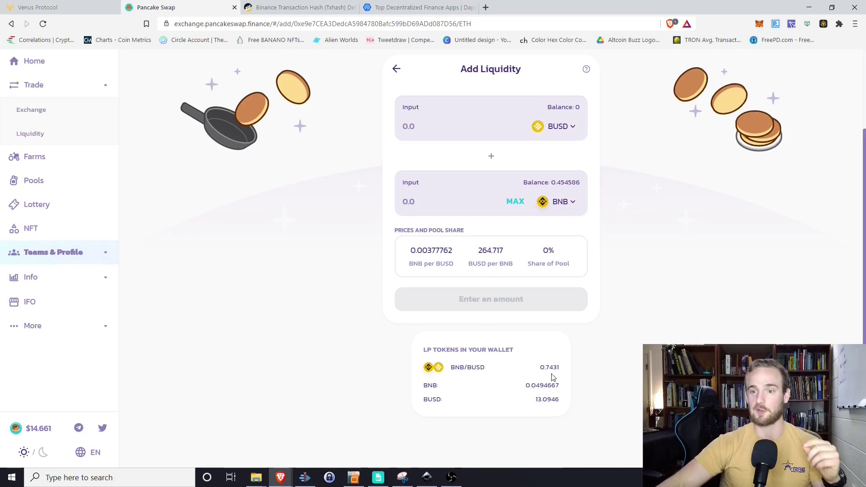
{"action": "scroll", "coordinate": [619, 374], "scroll_direction": "up", "scroll_amount": 3}
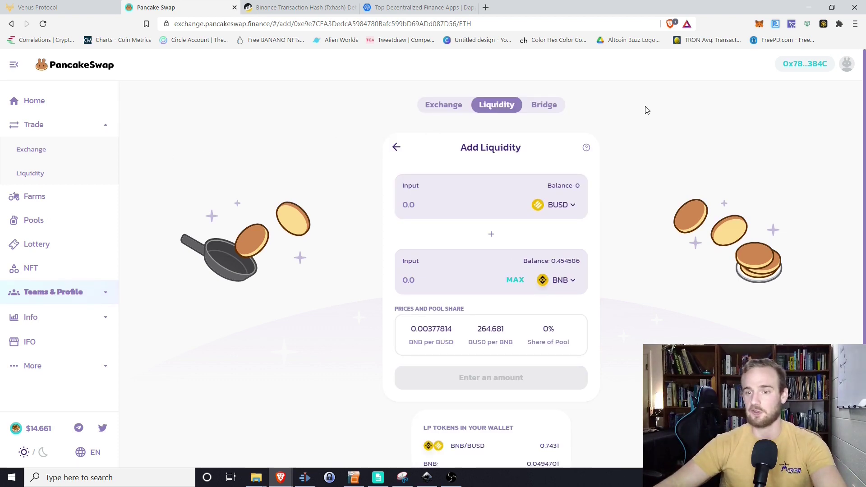
{"action": "left_click", "coordinate": [550, 111]}
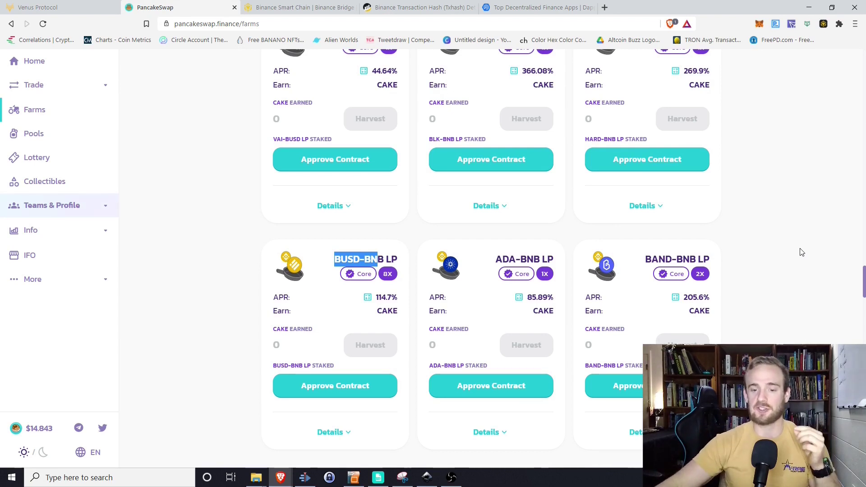
- Approve the BUSD-BNB LP farm contract and confirm the approval in MetaMask
{"action": "left_click", "coordinate": [325, 397]}
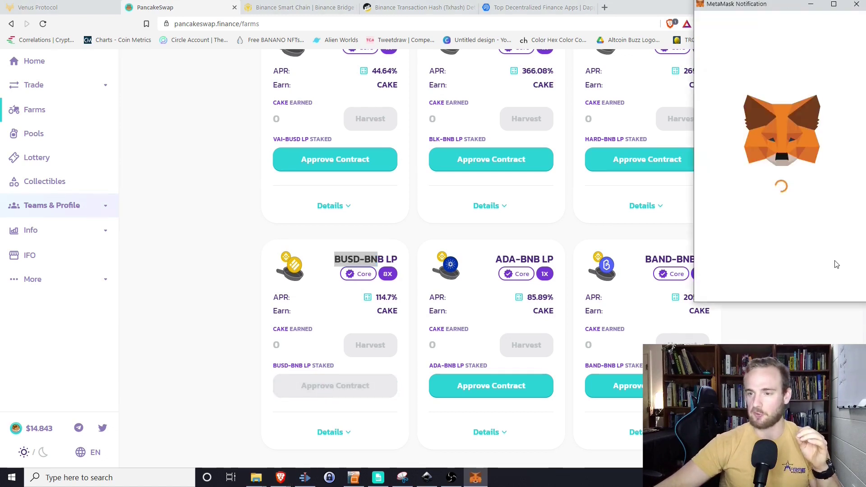
{"action": "scroll", "coordinate": [817, 289], "scroll_direction": "down", "scroll_amount": 1}
{"action": "left_click", "coordinate": [818, 278]}
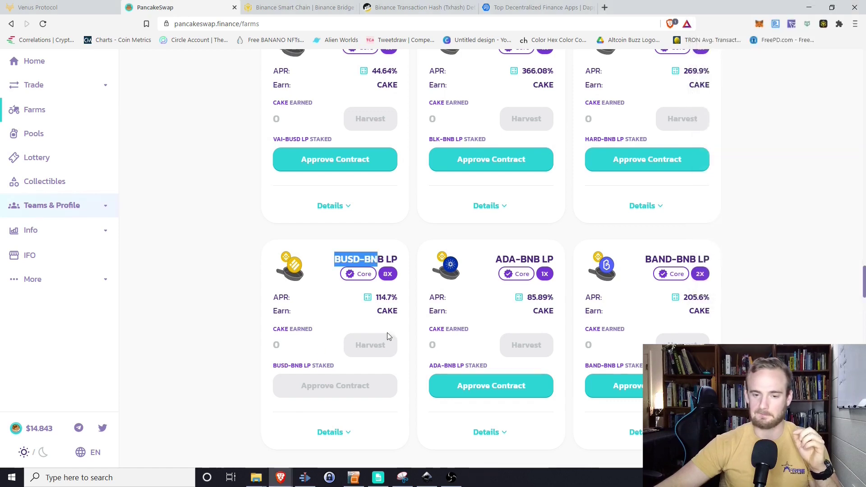
- Stake the full BUSD-BNB LP token balance in the farm and approve it in MetaMask
{"action": "left_click", "coordinate": [369, 383]}
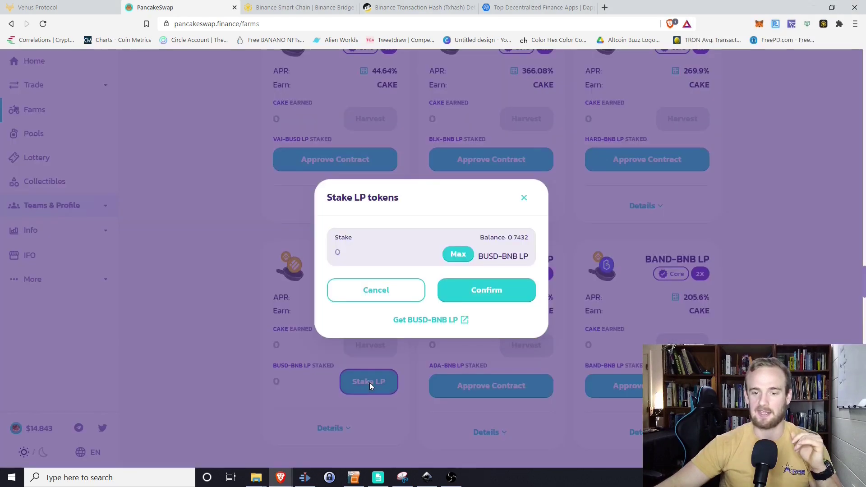
{"action": "left_click", "coordinate": [458, 255]}
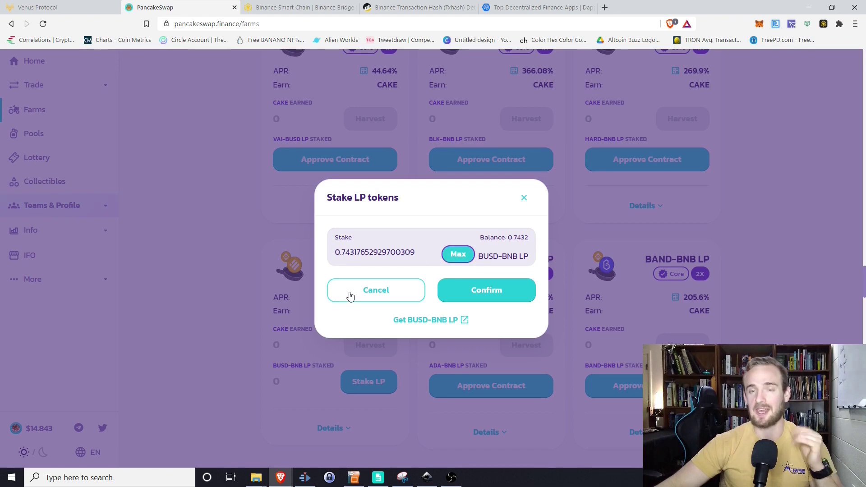
{"action": "left_click", "coordinate": [489, 298]}
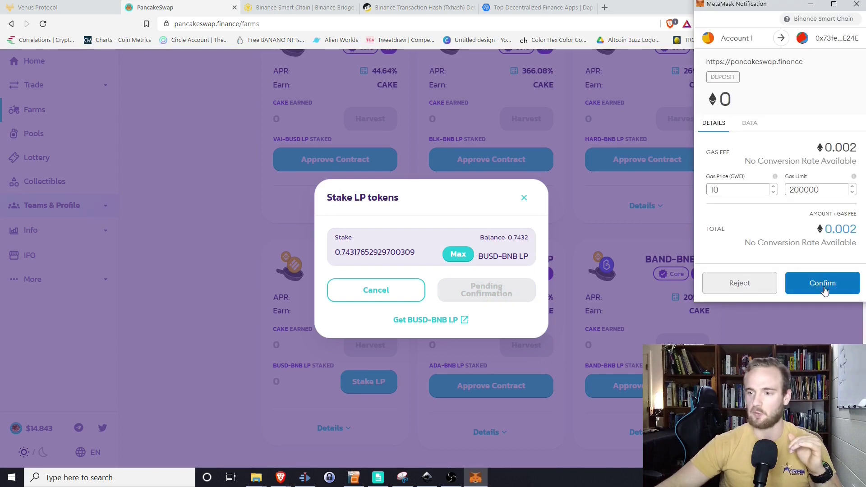
{"action": "left_click", "coordinate": [824, 285]}
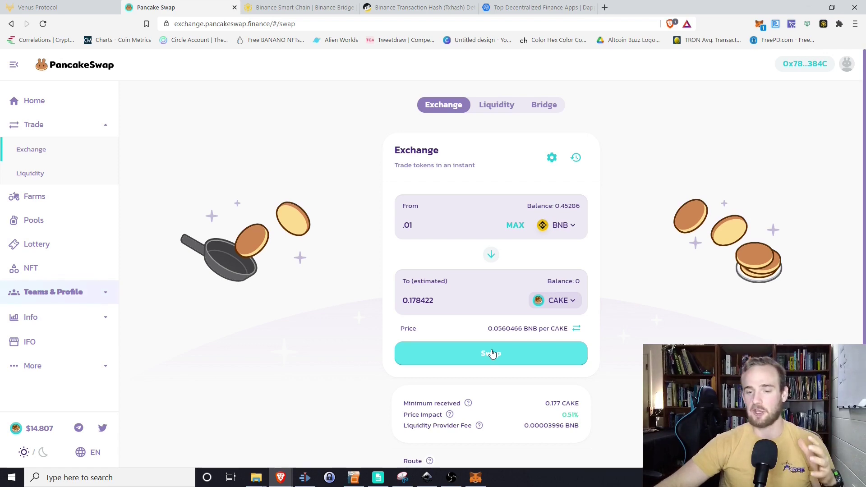
- Swap 0.01 BNB for CAKE, then approve the CAKE Pool to spend CAKE in MetaMask
{"action": "left_click", "coordinate": [493, 354]}
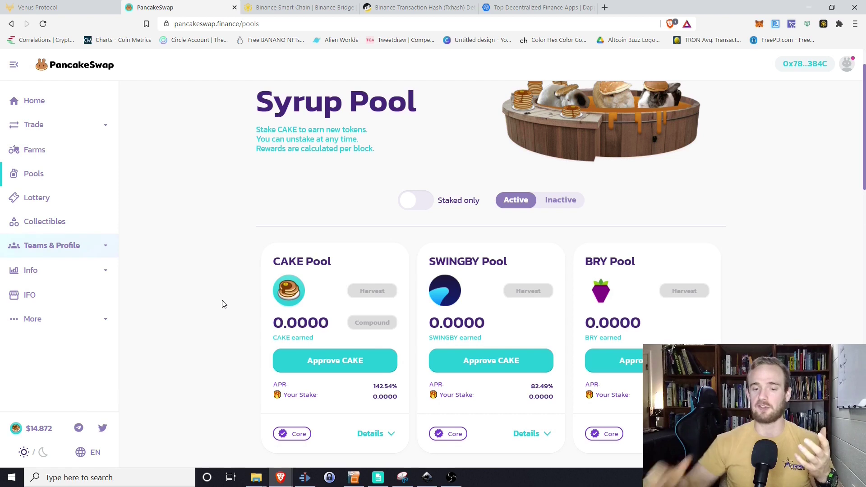
{"action": "left_click", "coordinate": [316, 360]}
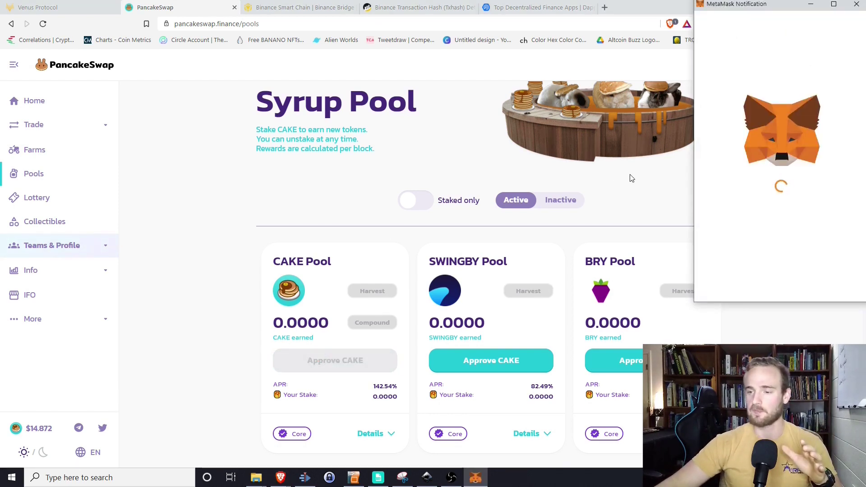
{"action": "scroll", "coordinate": [814, 276], "scroll_direction": "down", "scroll_amount": 1}
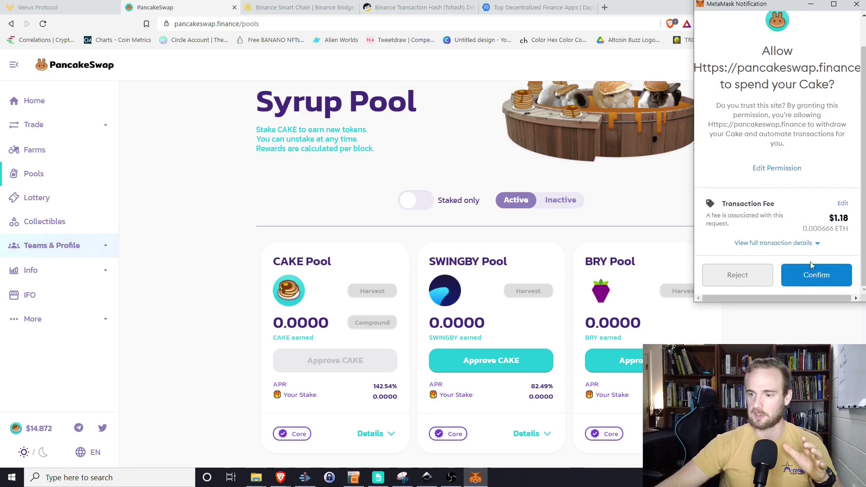
{"action": "left_click", "coordinate": [814, 277]}
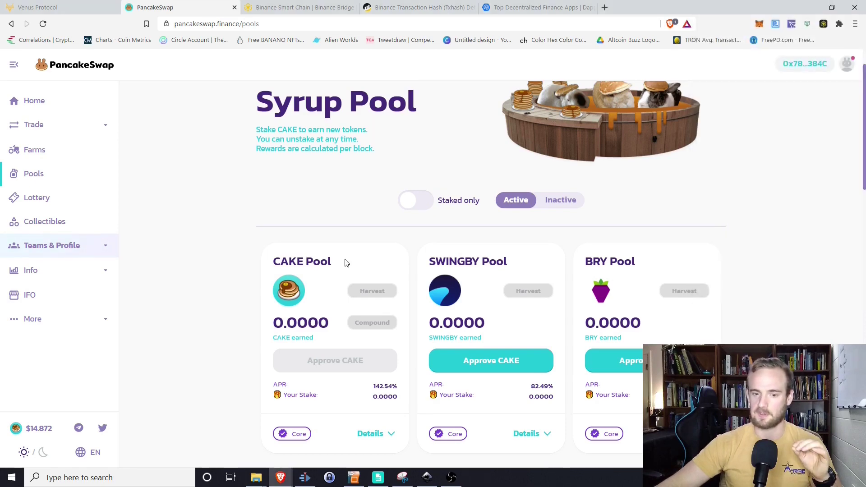
{"action": "scroll", "coordinate": [374, 260], "scroll_direction": "down", "scroll_amount": 2}
{"action": "scroll", "coordinate": [374, 260], "scroll_direction": "up", "scroll_amount": 2}
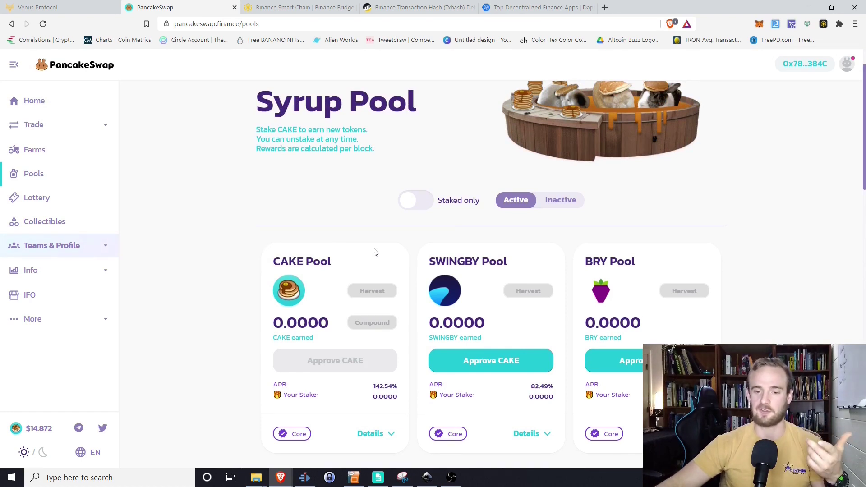
{"action": "scroll", "coordinate": [375, 253], "scroll_direction": "down", "scroll_amount": 2}
{"action": "scroll", "coordinate": [374, 253], "scroll_direction": "up", "scroll_amount": 2}
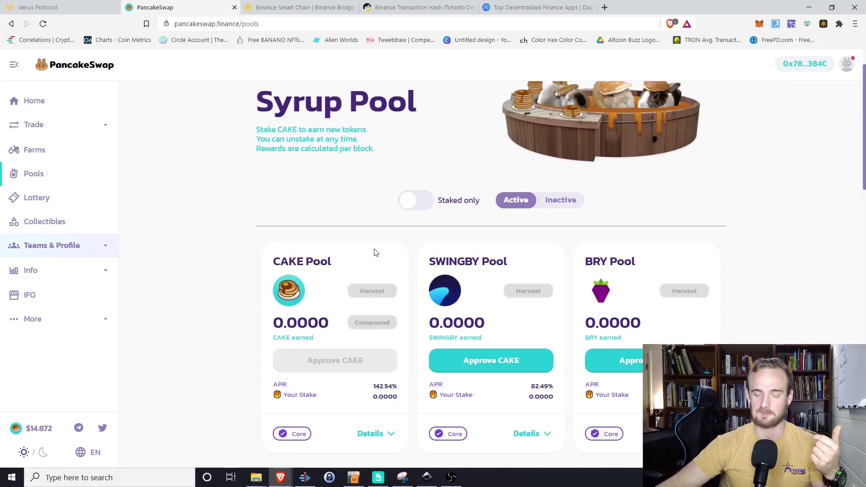
{"action": "scroll", "coordinate": [374, 253], "scroll_direction": "down", "scroll_amount": 1}
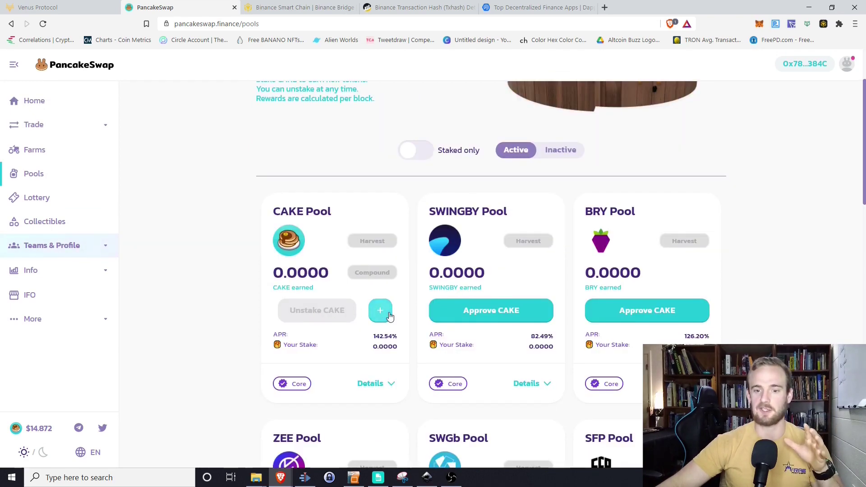
- Deposit the maximum CAKE, about 0.178, into the CAKE Pool and approve it in MetaMask
{"action": "left_click", "coordinate": [381, 311]}
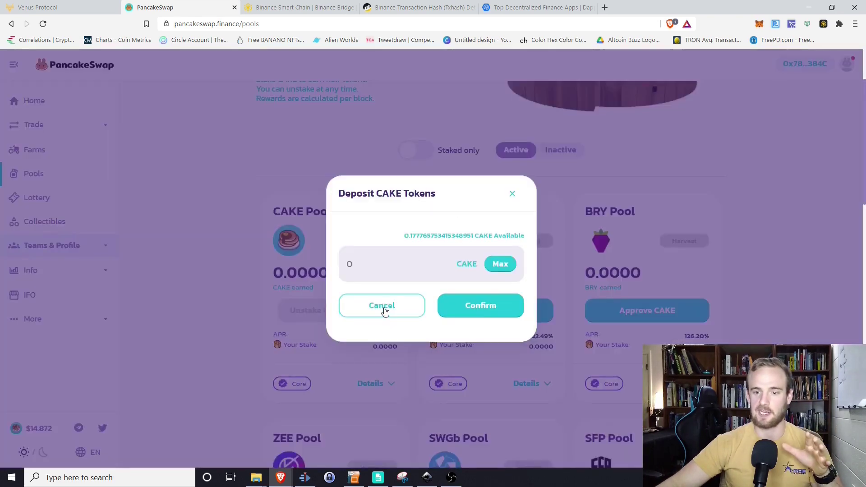
{"action": "left_click", "coordinate": [500, 266]}
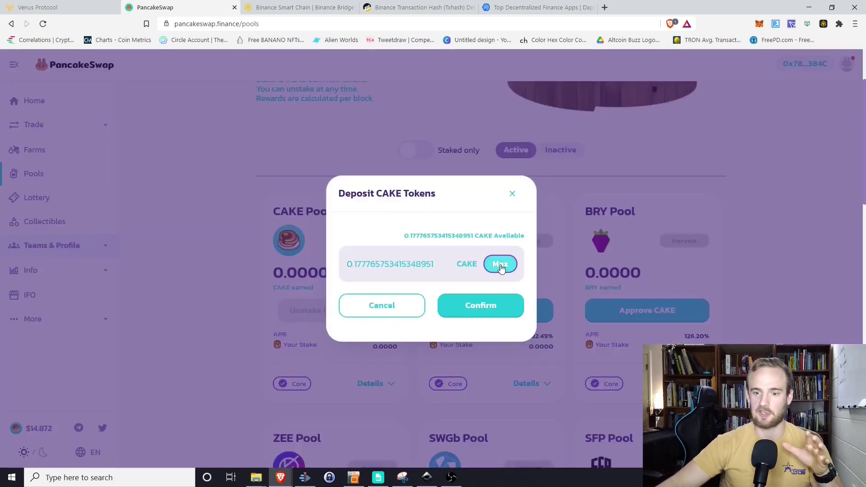
{"action": "left_click", "coordinate": [474, 312]}
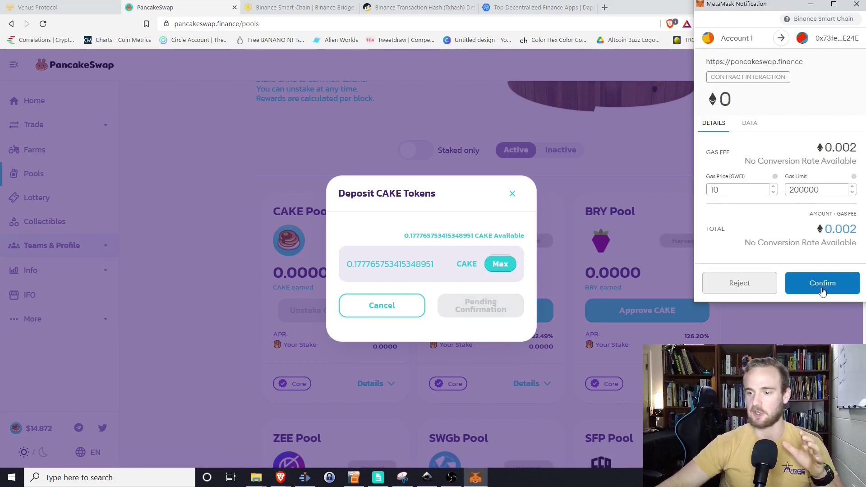
{"action": "left_click", "coordinate": [822, 283]}
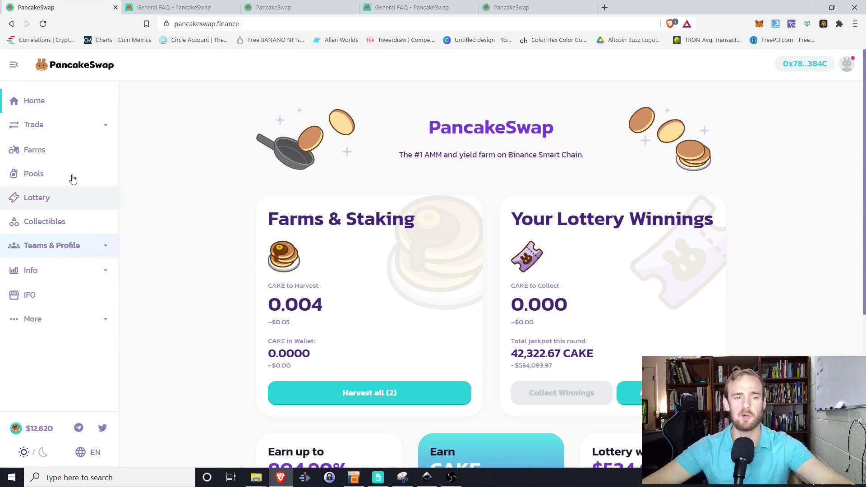
- Review the staked-only farms list and the CAKE Pool positions
{"action": "left_click", "coordinate": [47, 158]}
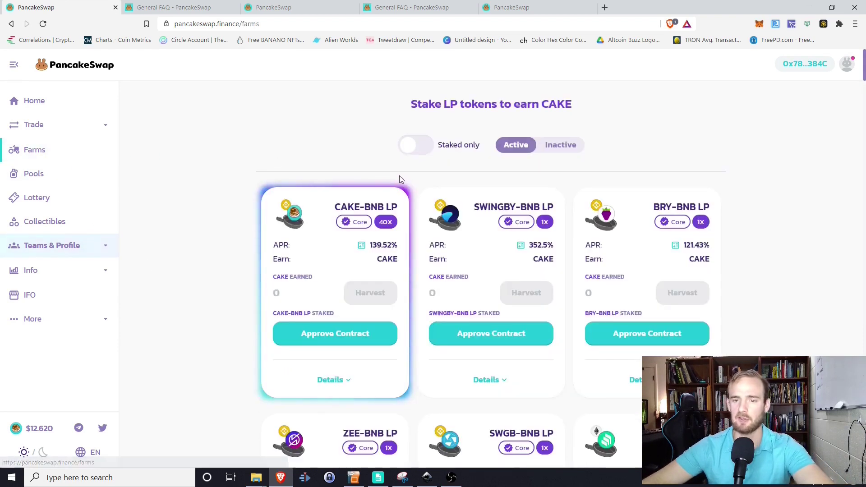
{"action": "left_click", "coordinate": [413, 145]}
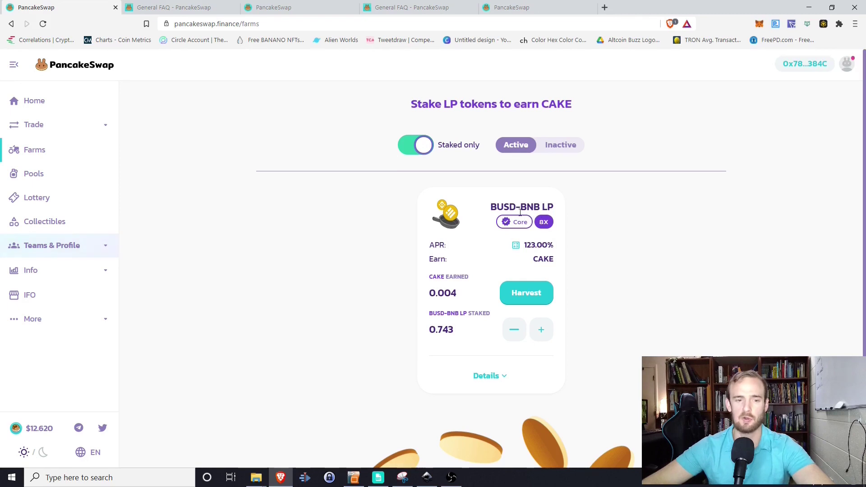
{"action": "left_click", "coordinate": [46, 176]}
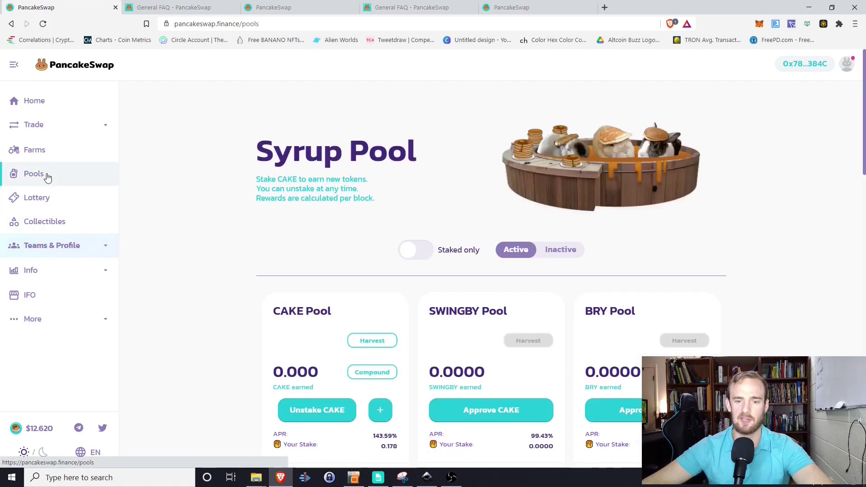
{"action": "scroll", "coordinate": [355, 288], "scroll_direction": "down", "scroll_amount": 3}
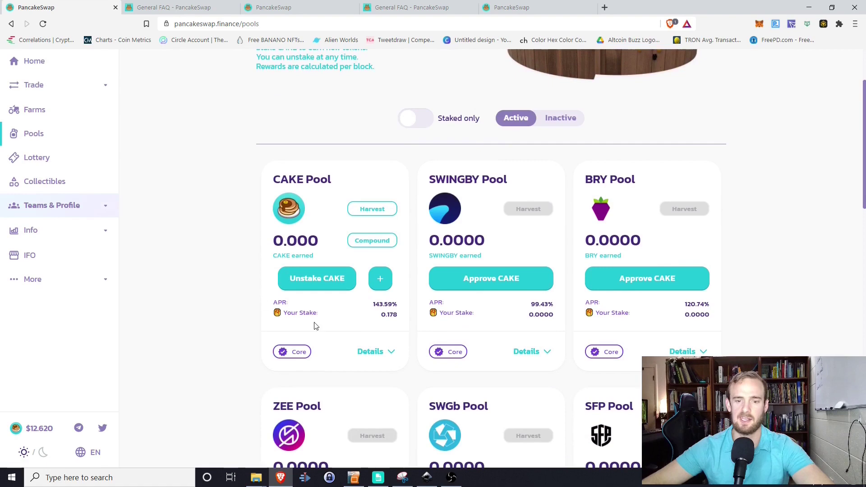
{"action": "scroll", "coordinate": [306, 314], "scroll_direction": "up", "scroll_amount": 3}
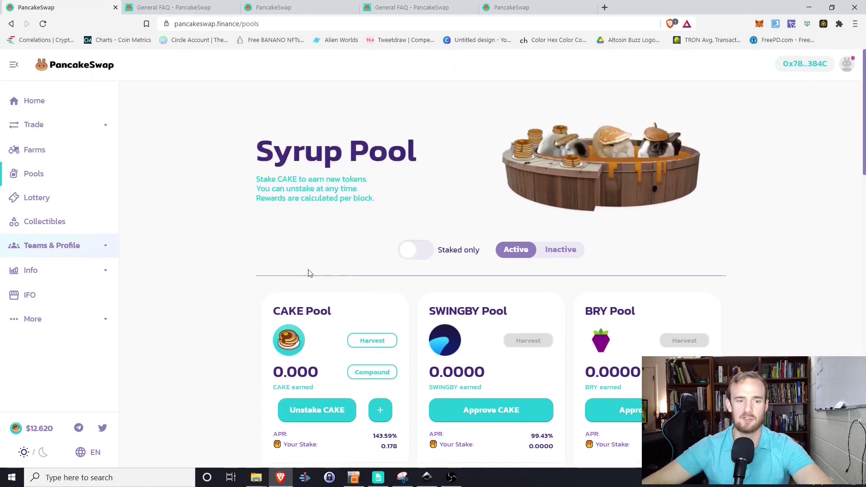
- Harvest all earned CAKE from the home dashboard, confirming both MetaMask transactions
{"action": "left_click", "coordinate": [30, 106]}
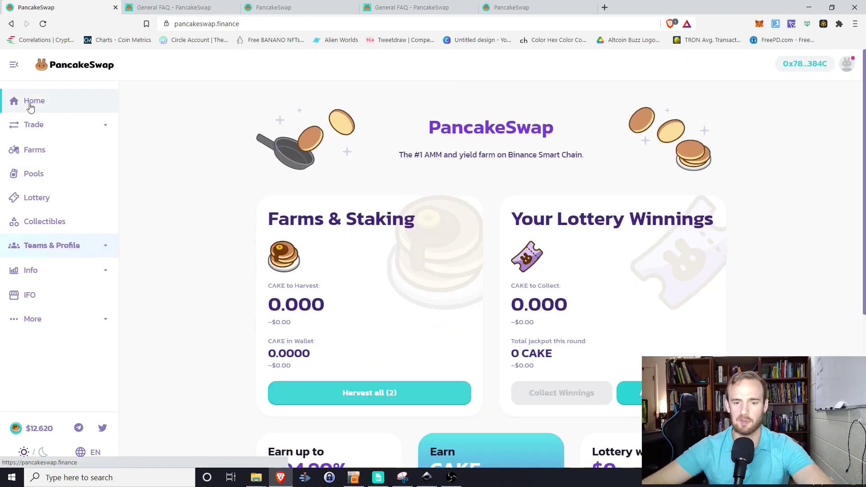
{"action": "left_click", "coordinate": [381, 401]}
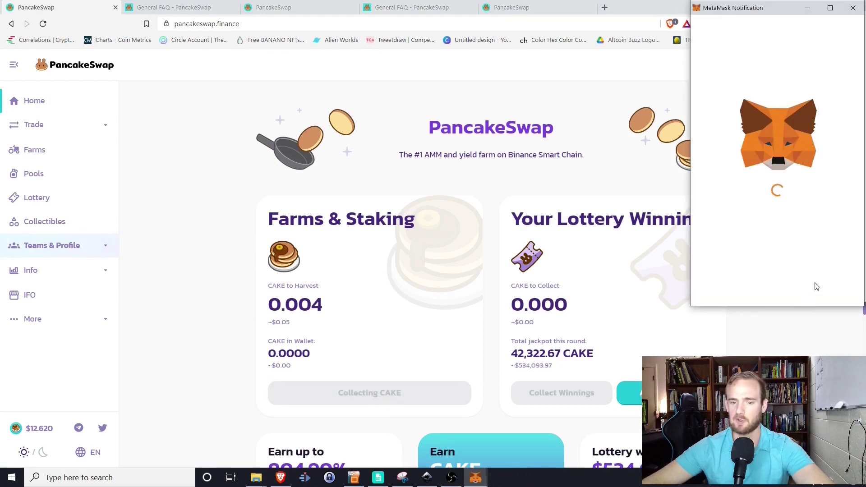
{"action": "left_click", "coordinate": [810, 294]}
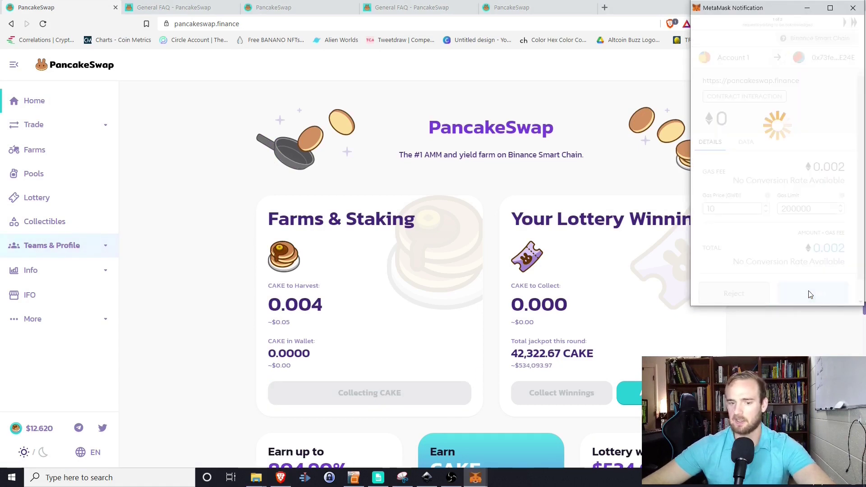
{"action": "left_click", "coordinate": [807, 294]}
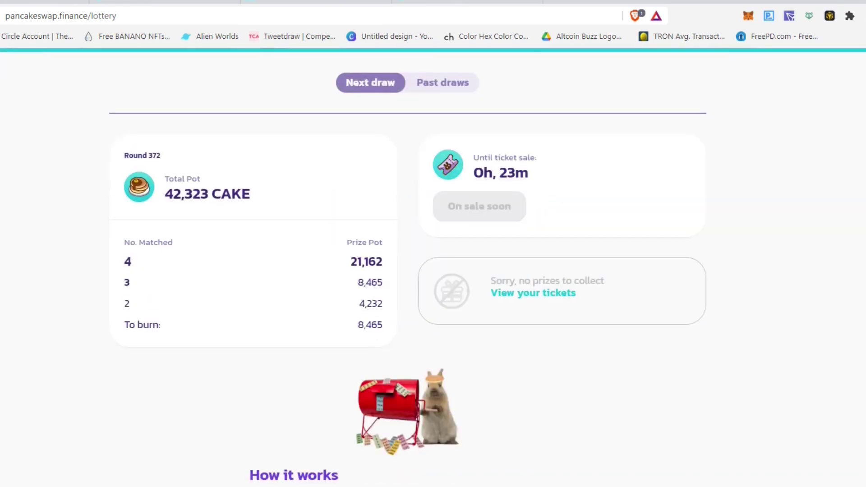
- Read the Lottery docs on ticket fees, how to win and the winning ratios
{"action": "key", "text": "alt+Left"}
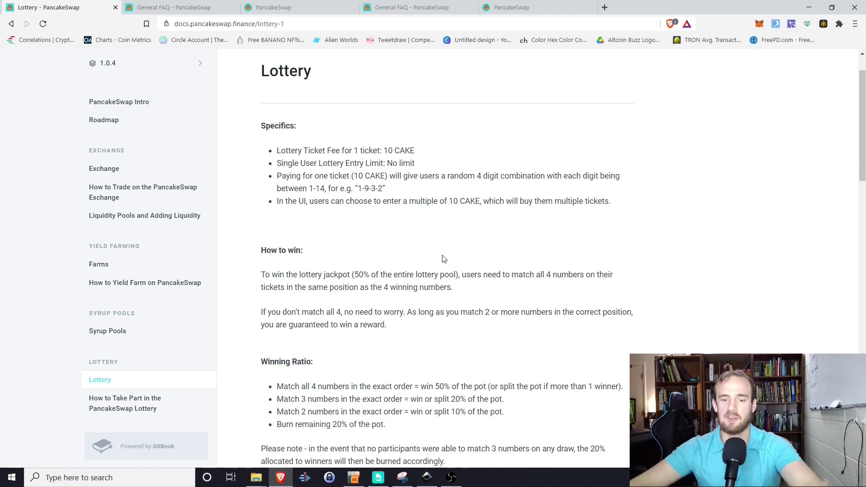
{"action": "scroll", "coordinate": [425, 344], "scroll_direction": "down", "scroll_amount": 2}
{"action": "scroll", "coordinate": [429, 347], "scroll_direction": "up", "scroll_amount": 1}
{"action": "scroll", "coordinate": [426, 345], "scroll_direction": "down", "scroll_amount": 2}
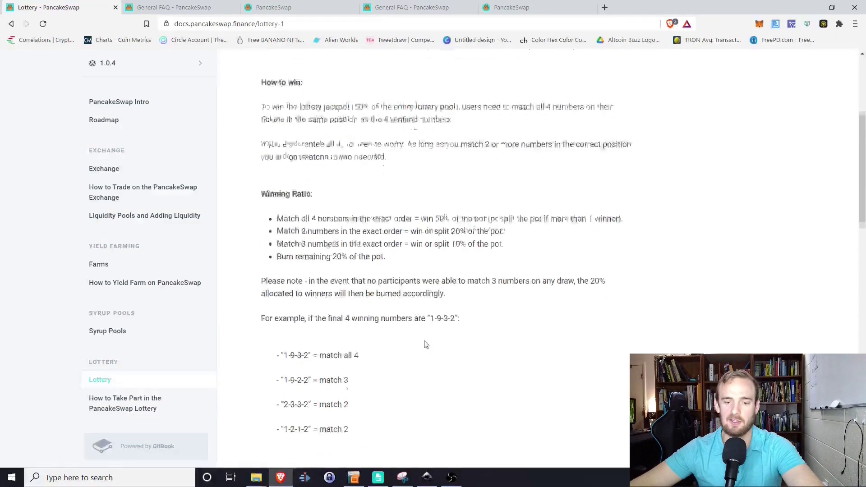
{"action": "scroll", "coordinate": [440, 338], "scroll_direction": "up", "scroll_amount": 4}
- View Round #371 past draw results, highlighting the 132 two-match winners and 2,030 prize pot
{"action": "left_click", "coordinate": [11, 23]}
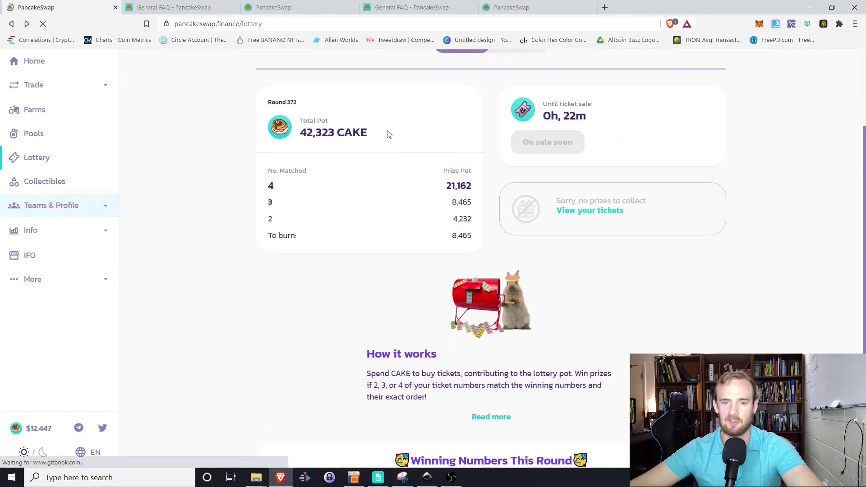
{"action": "left_click", "coordinate": [519, 107]}
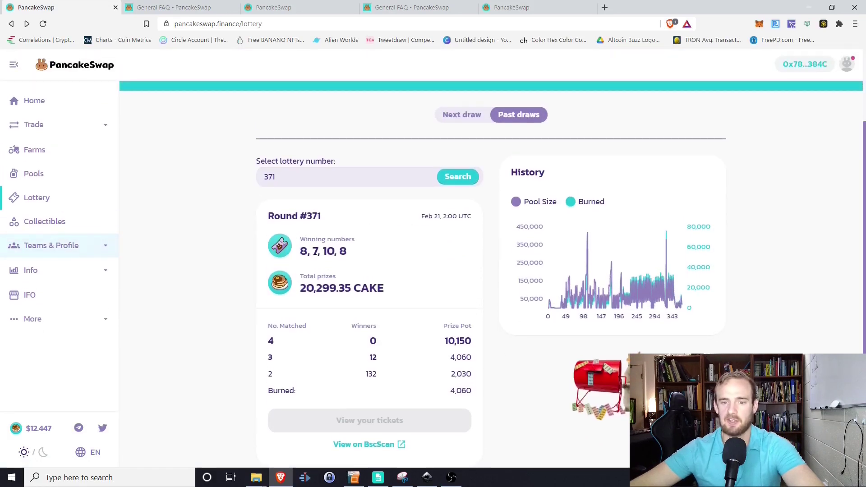
{"action": "double_click", "coordinate": [371, 375]}
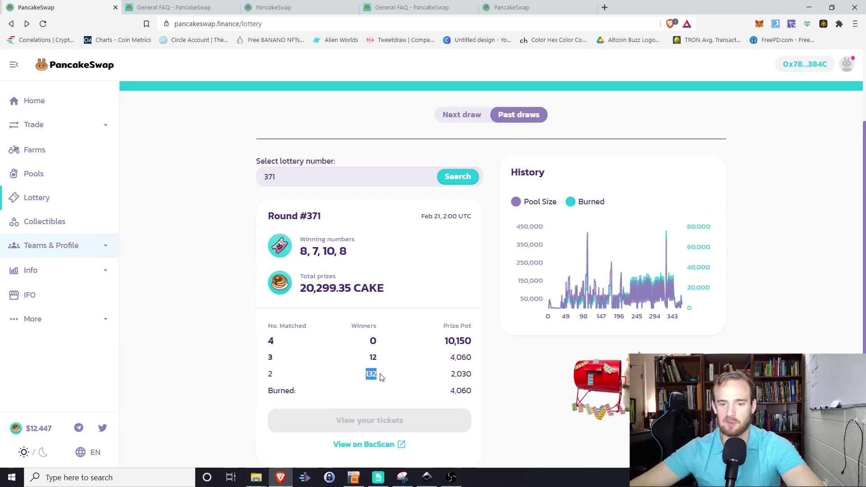
{"action": "left_click", "coordinate": [382, 377]}
{"action": "double_click", "coordinate": [371, 375]}
{"action": "mouse_move", "coordinate": [457, 374]}
{"action": "left_mouse_down"}
{"action": "mouse_move", "coordinate": [374, 375]}
{"action": "mouse_move", "coordinate": [471, 376]}
{"action": "left_mouse_up"}
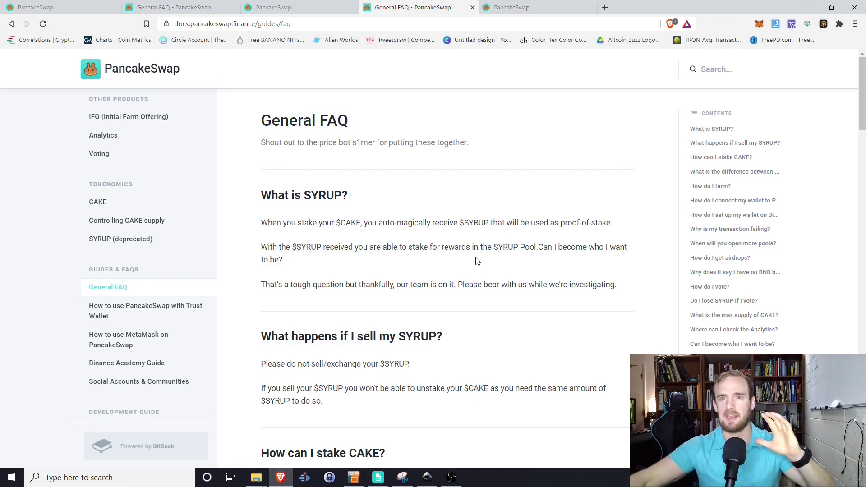
{"action": "scroll", "coordinate": [477, 261], "scroll_direction": "down", "scroll_amount": 10}
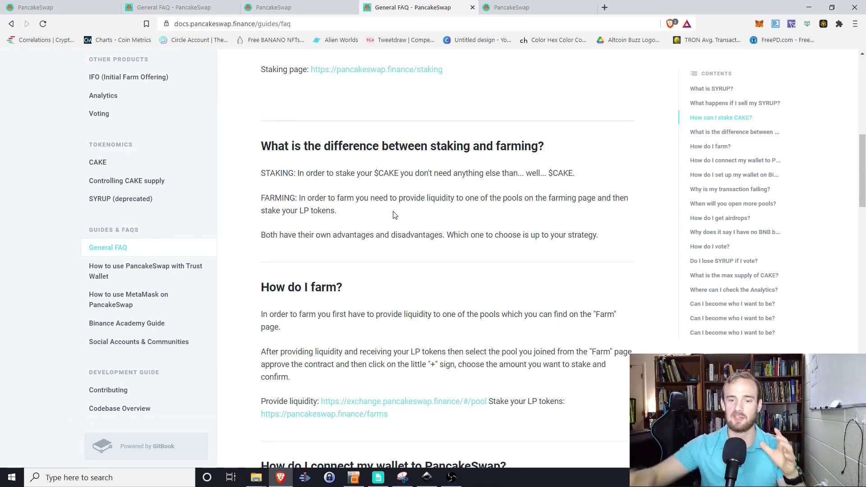
{"action": "scroll", "coordinate": [565, 348], "scroll_direction": "up", "scroll_amount": 10}
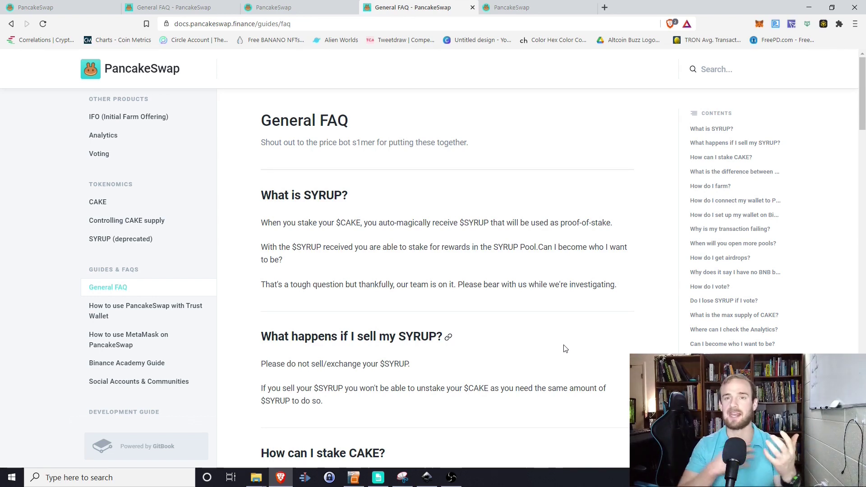
{"action": "left_click", "coordinate": [104, 161]}
- Scroll through the Voting doc covering core and community proposals
{"action": "scroll", "coordinate": [414, 230], "scroll_direction": "down", "scroll_amount": 3}
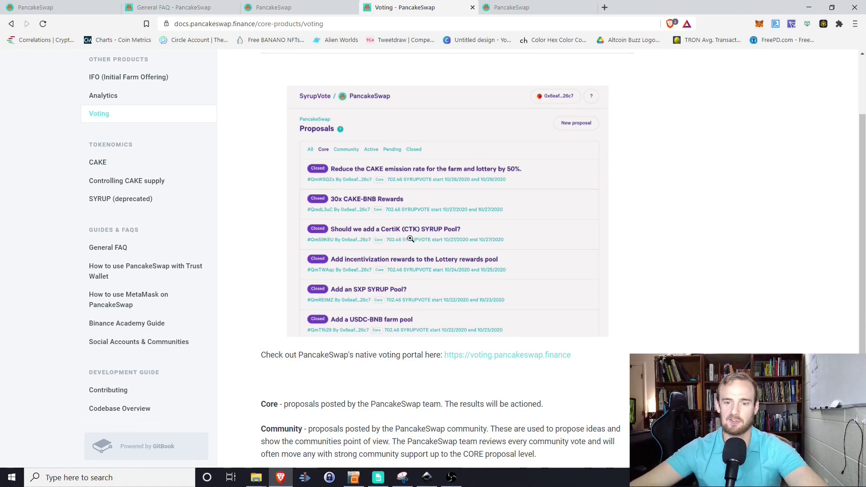
{"action": "scroll", "coordinate": [452, 250], "scroll_direction": "down", "scroll_amount": 3}
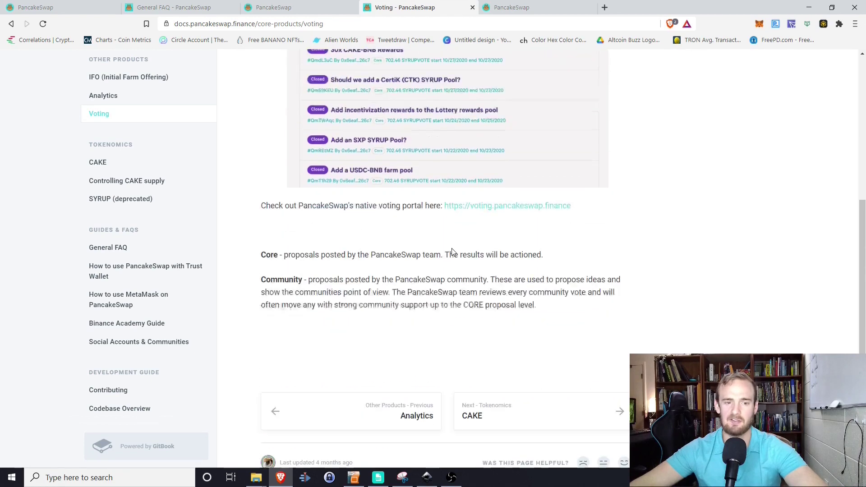
{"action": "scroll", "coordinate": [454, 252], "scroll_direction": "up", "scroll_amount": 4}
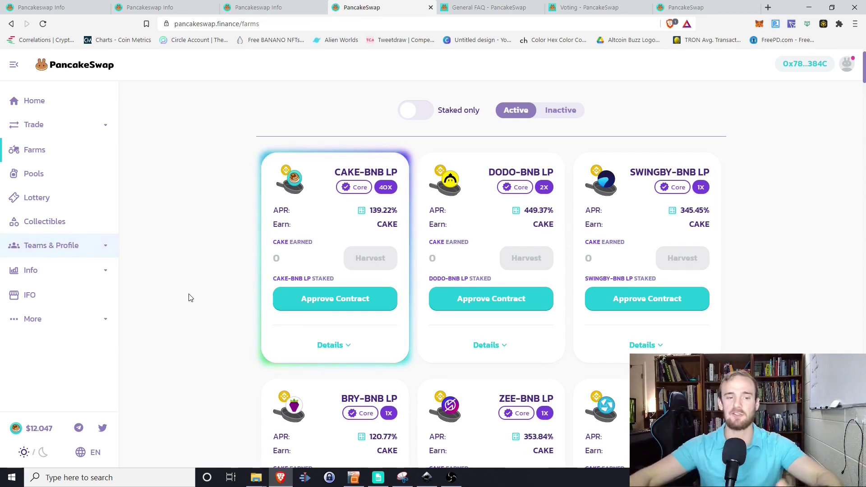
- Go from Pools through the Trade menu to the Liquidity page to pair BNB with CAKE
{"action": "left_click", "coordinate": [57, 180]}
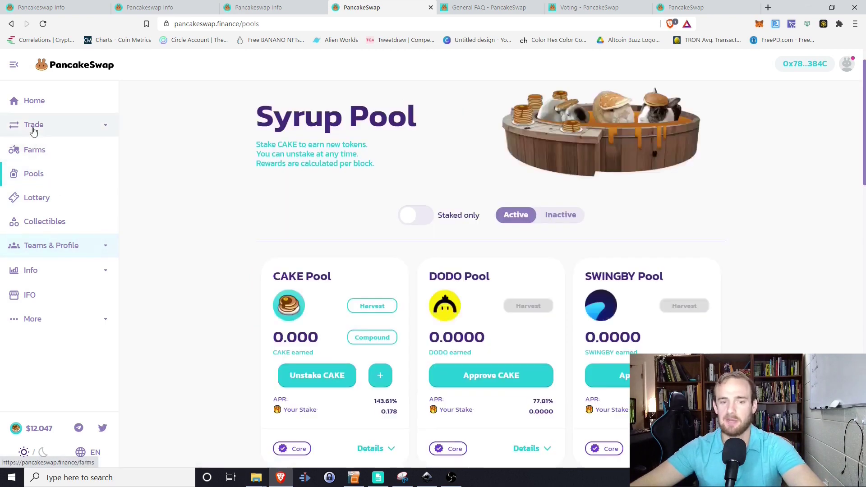
{"action": "left_click", "coordinate": [33, 129]}
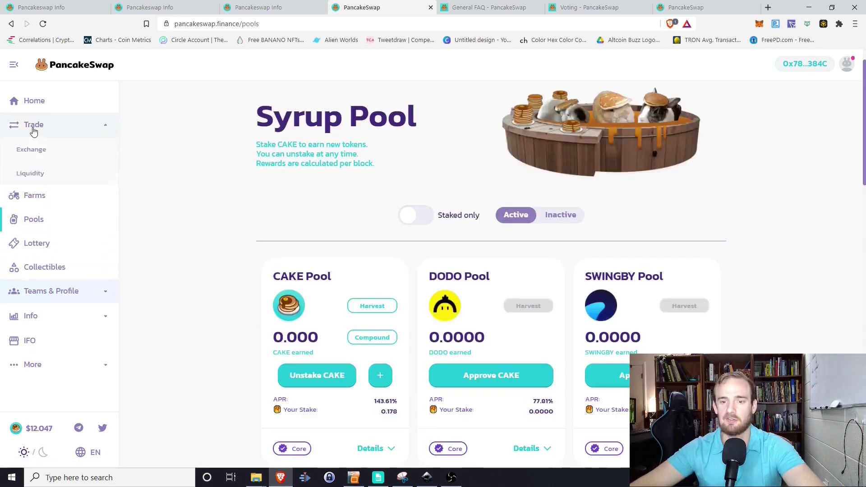
{"action": "left_click", "coordinate": [39, 171]}
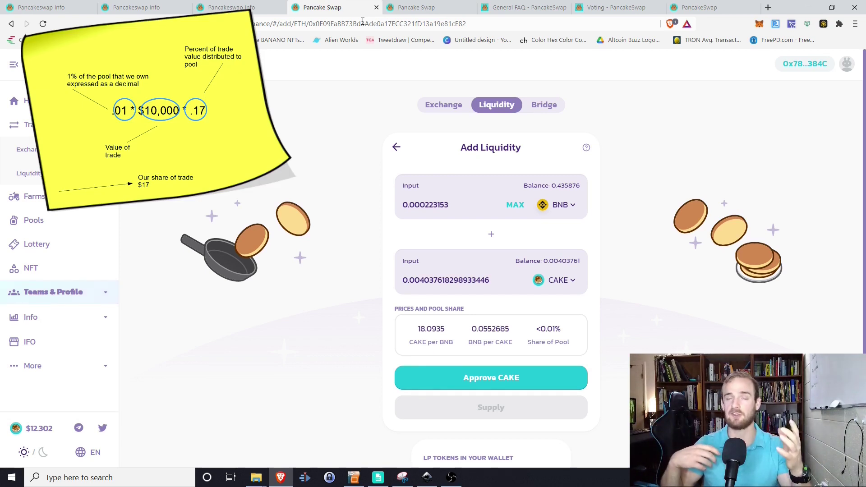
- Show the Cake-WBNB pair page on PancakeSwap Info, with $429,640,447 liquidity and $250,610 daily fees
{"action": "left_click", "coordinate": [227, 9]}
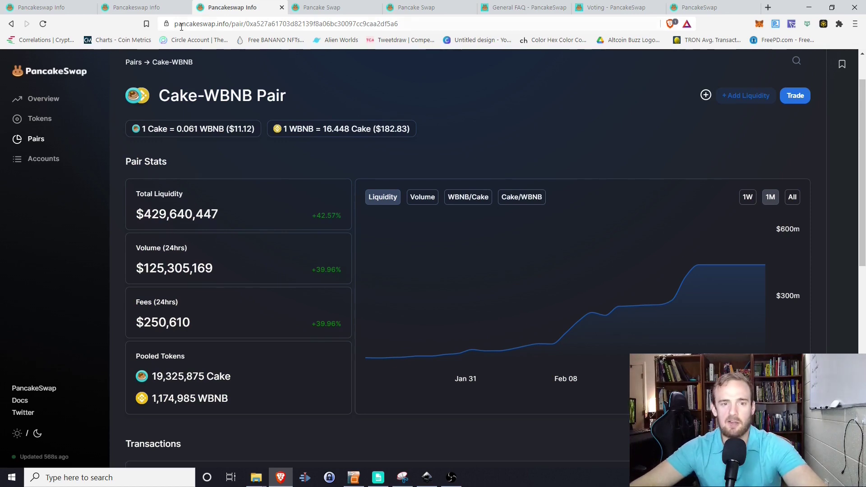
- Glance at the top pairs, then browse the Farms list showing CAKE-BNB LP at 139.17% APR
{"action": "left_click", "coordinate": [135, 7]}
{"action": "left_click", "coordinate": [231, 7]}
{"action": "left_click", "coordinate": [331, 8]}
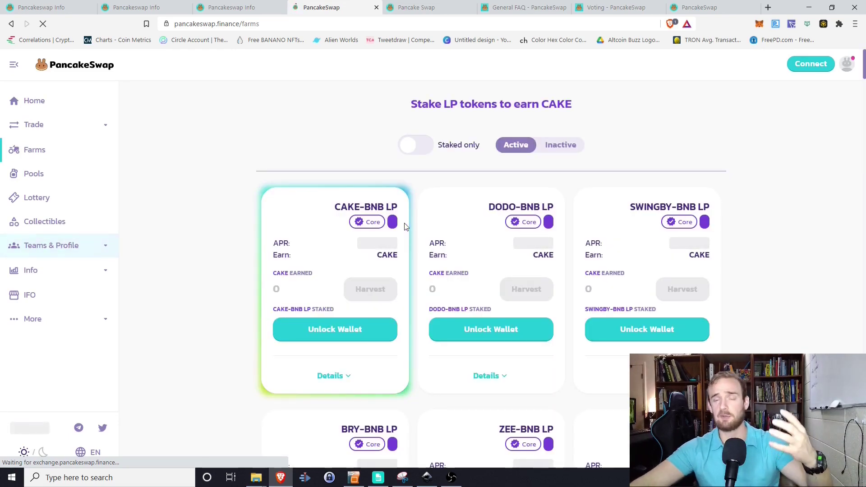
{"action": "scroll", "coordinate": [402, 228], "scroll_direction": "down", "scroll_amount": 1}
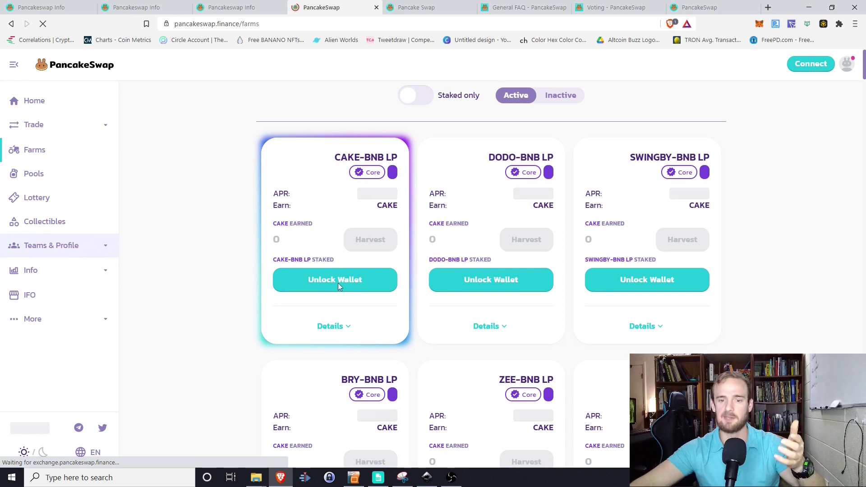
{"action": "scroll", "coordinate": [339, 285], "scroll_direction": "down", "scroll_amount": 1}
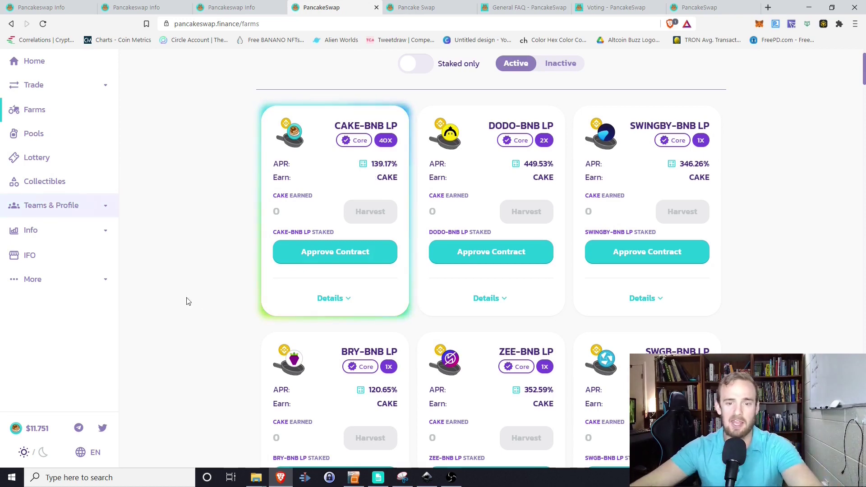
{"action": "scroll", "coordinate": [170, 299], "scroll_direction": "up", "scroll_amount": 2}
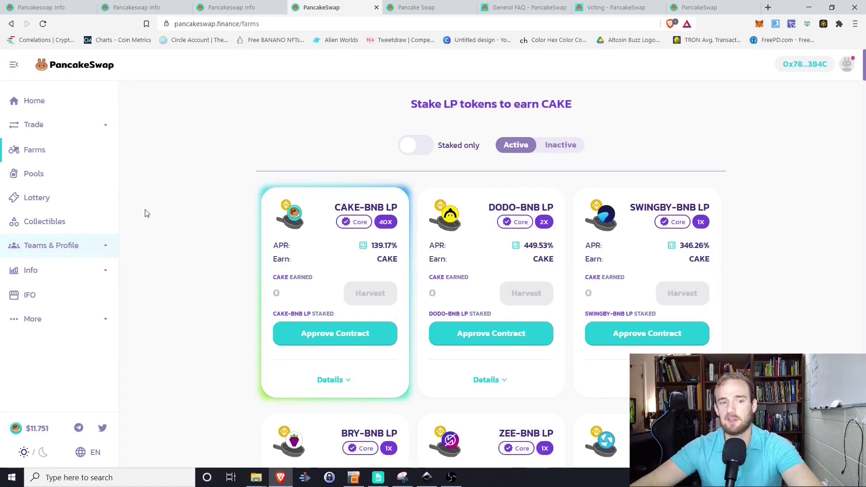
- Browse the Collectibles gallery (Bullish, Hiccup, Sleepy) and return to the home dashboard
{"action": "left_click", "coordinate": [40, 103]}
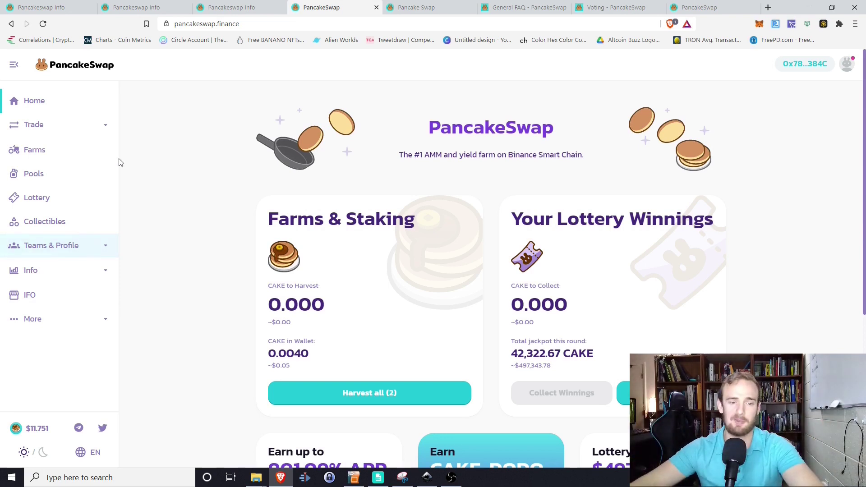
{"action": "left_click", "coordinate": [47, 233]}
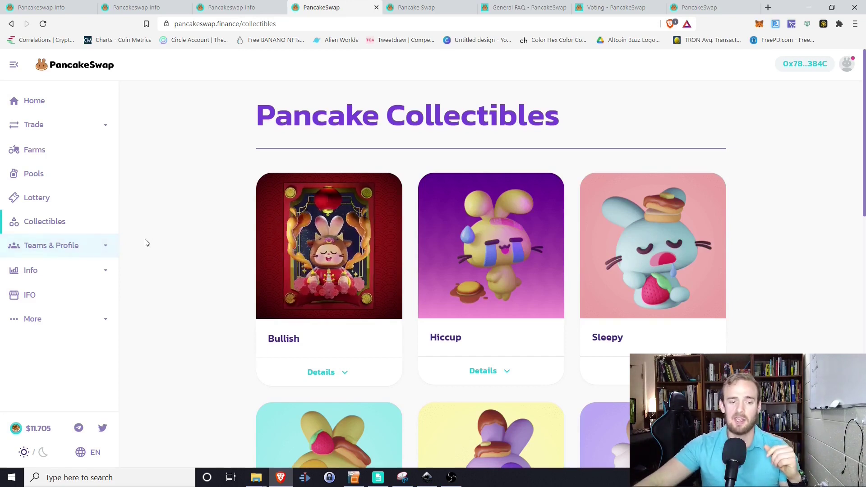
{"action": "left_click", "coordinate": [51, 100]}
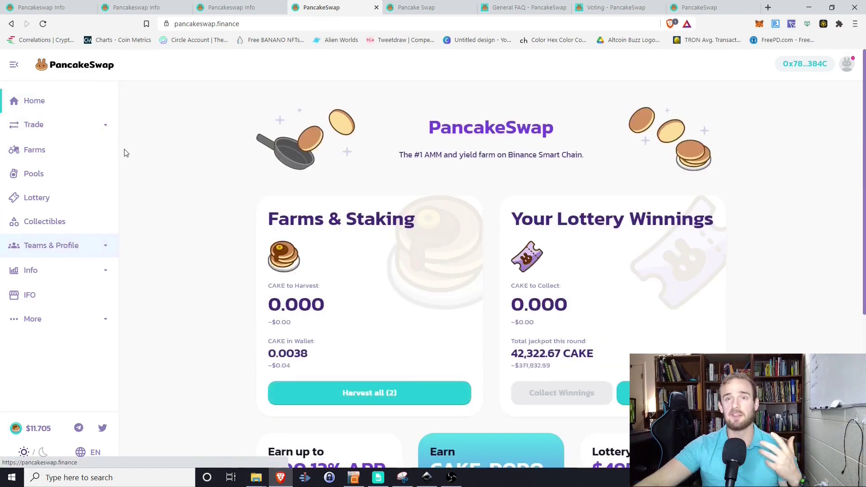